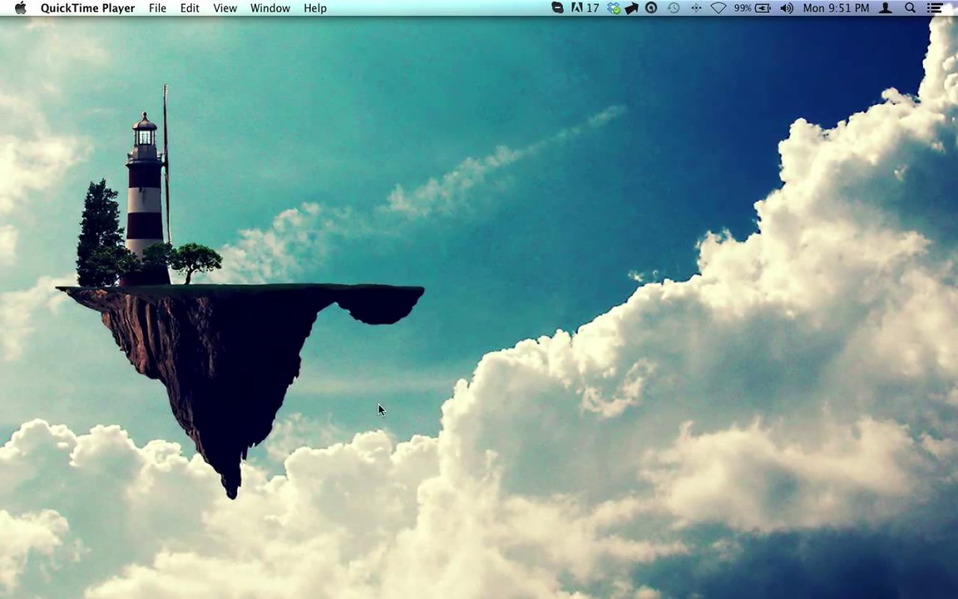
Restore Chrome to show the Still-Framed Featured homepage
left_click(176, 559)
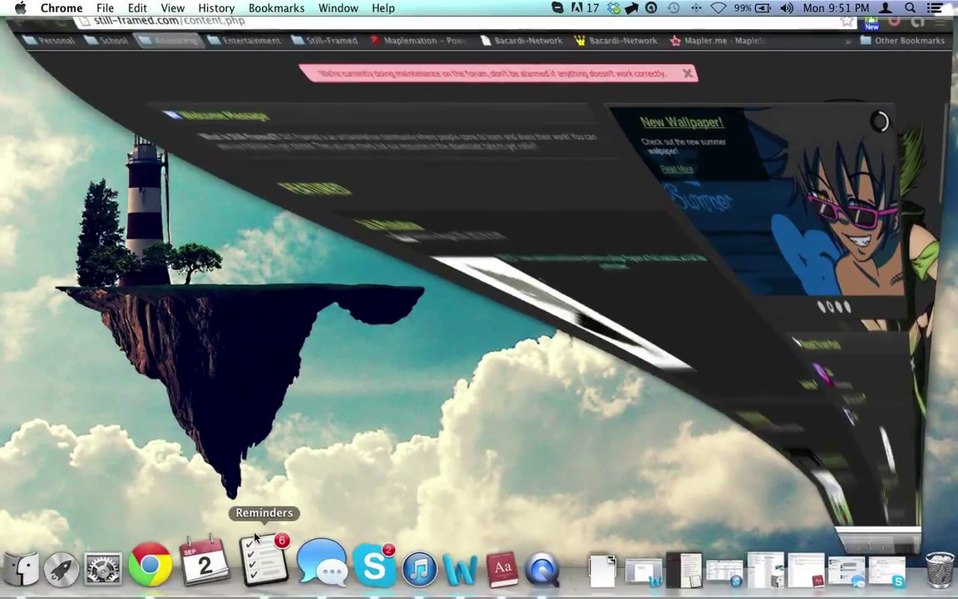
scroll(354, 320, "up", 5)
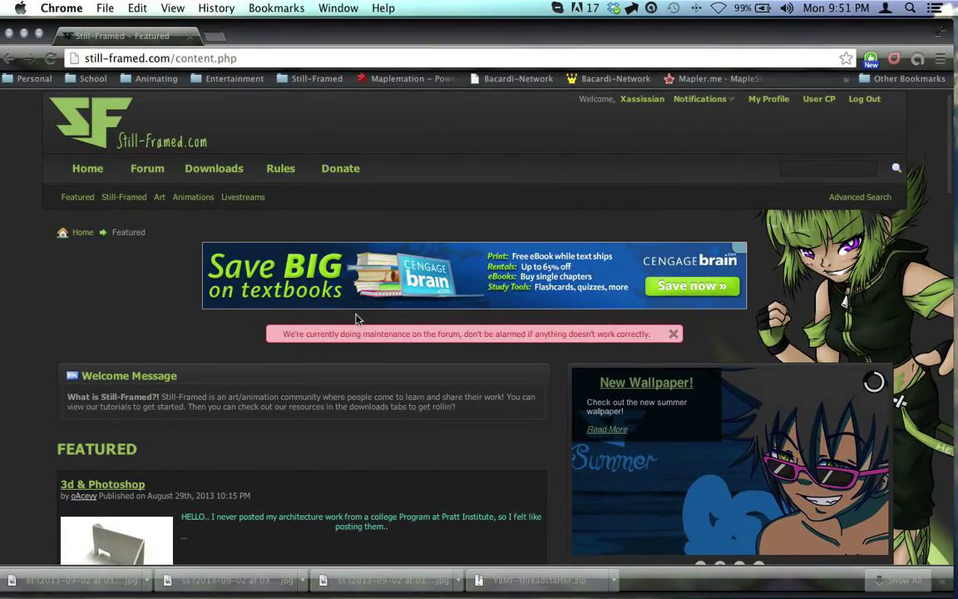
scroll(355, 319, "down", 5)
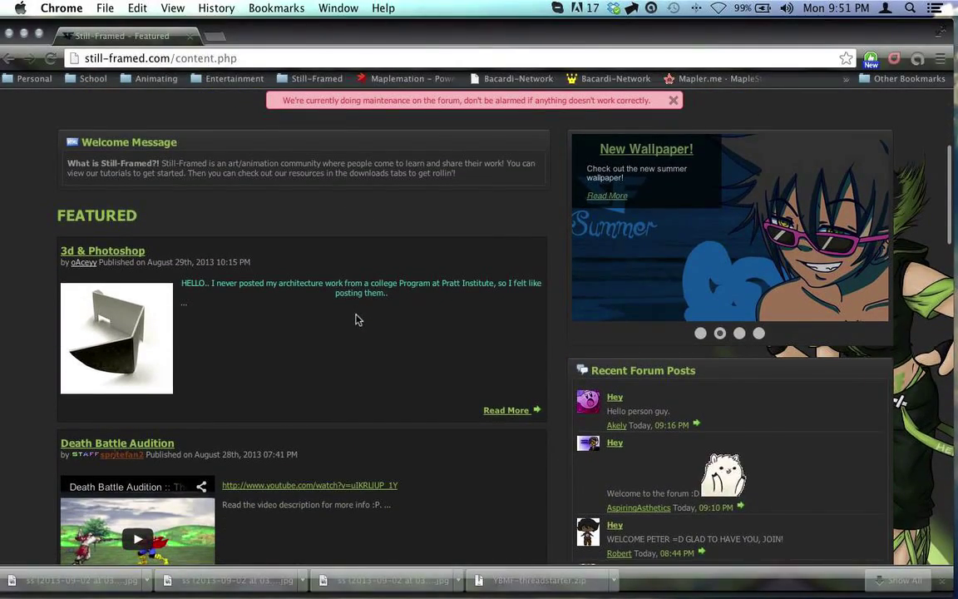
scroll(355, 319, "down", 1)
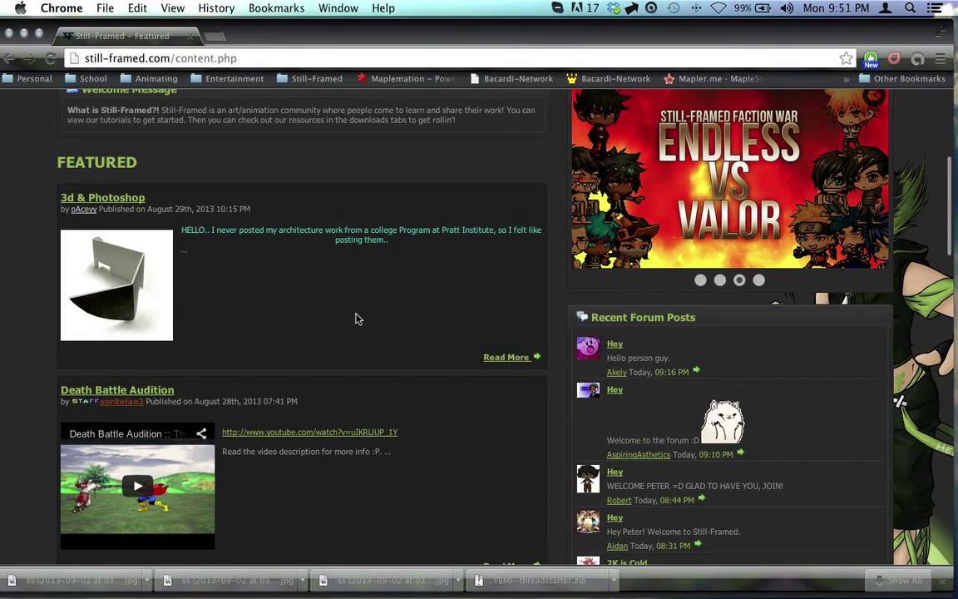
scroll(355, 319, "up", 1)
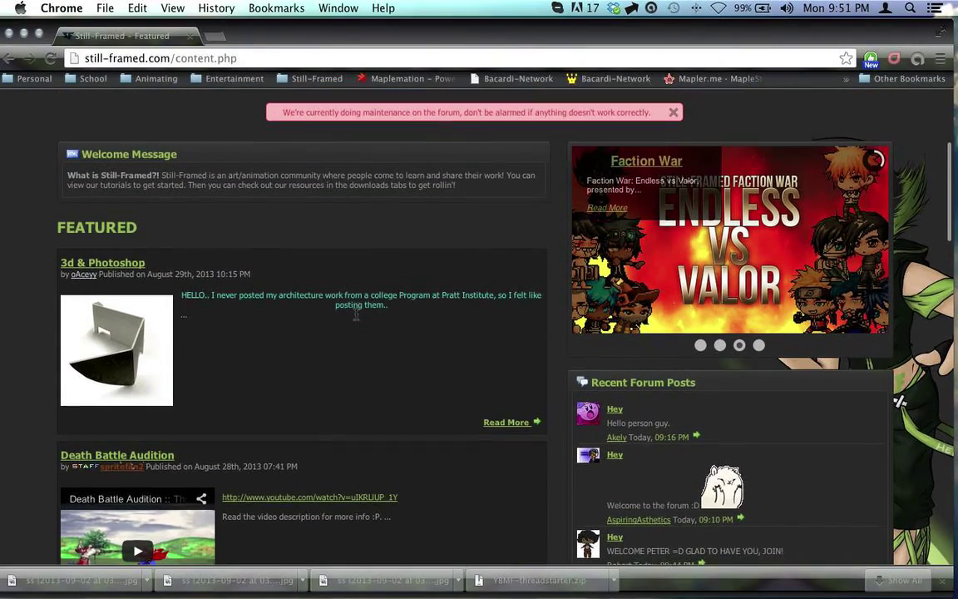
Scroll down through the featured posts and Recent Forum Posts, then back to the top
scroll(355, 317, "down", 2)
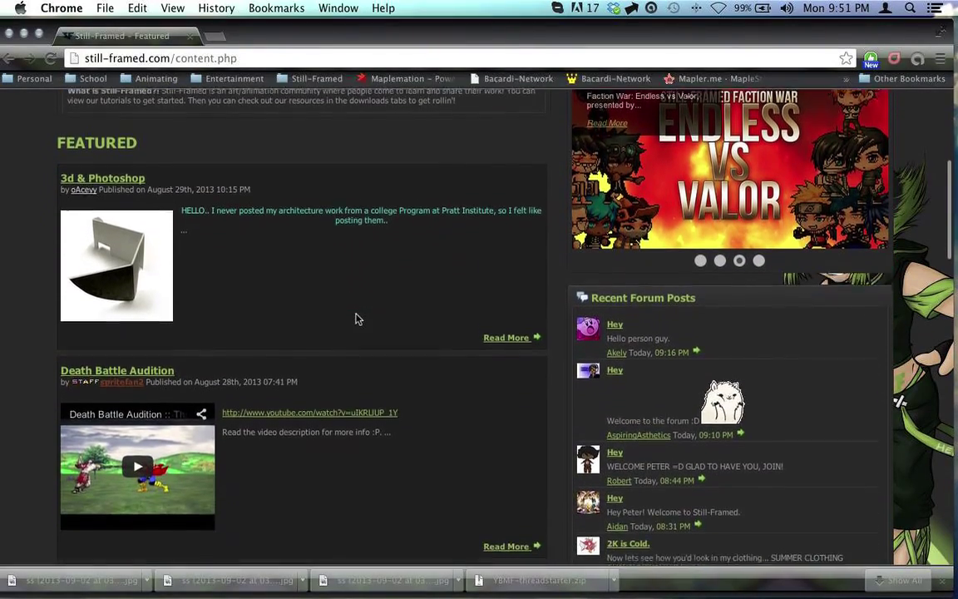
scroll(355, 319, "down", 1)
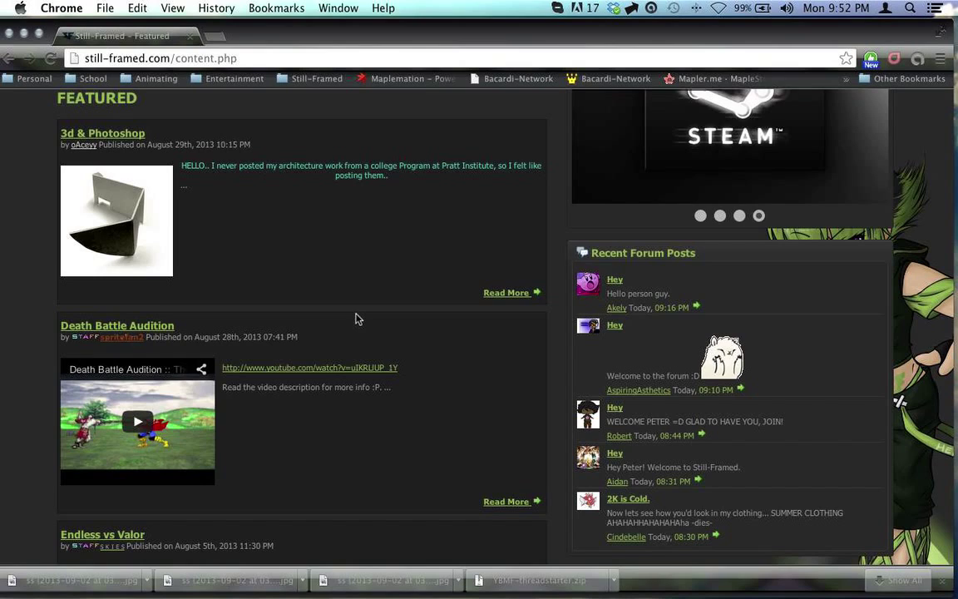
scroll(358, 316, "down", 8)
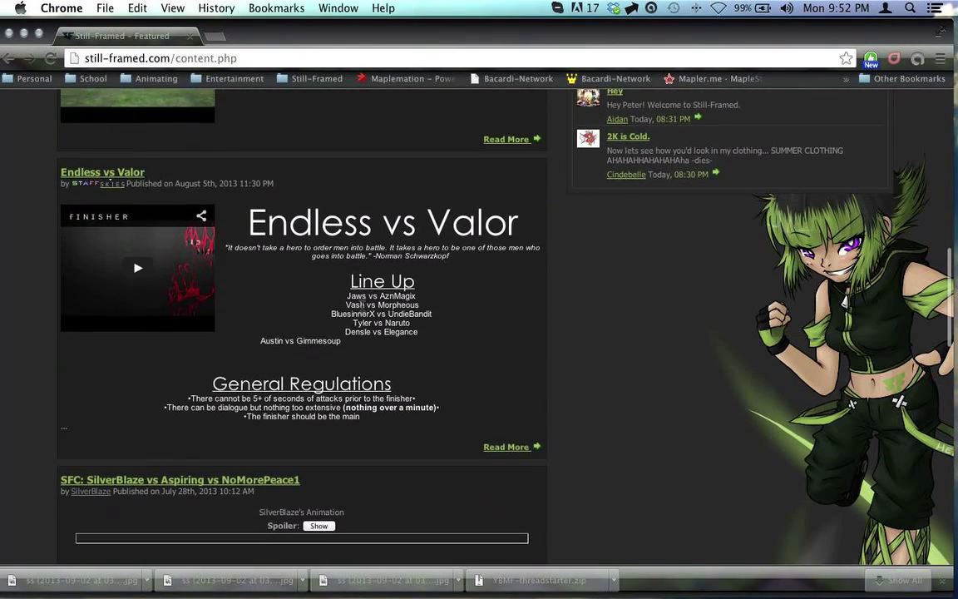
scroll(362, 312, "down", 2)
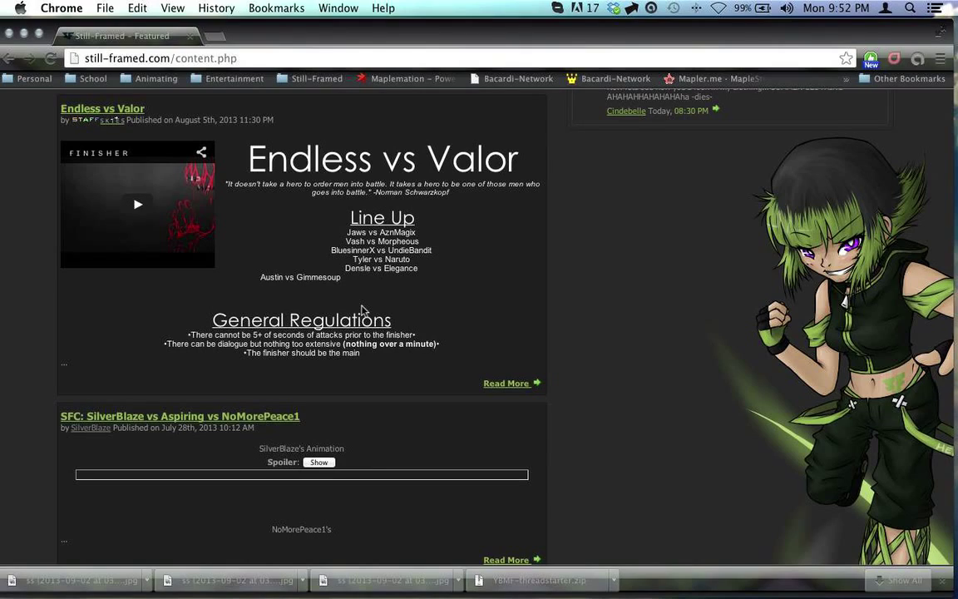
scroll(361, 310, "up", 5)
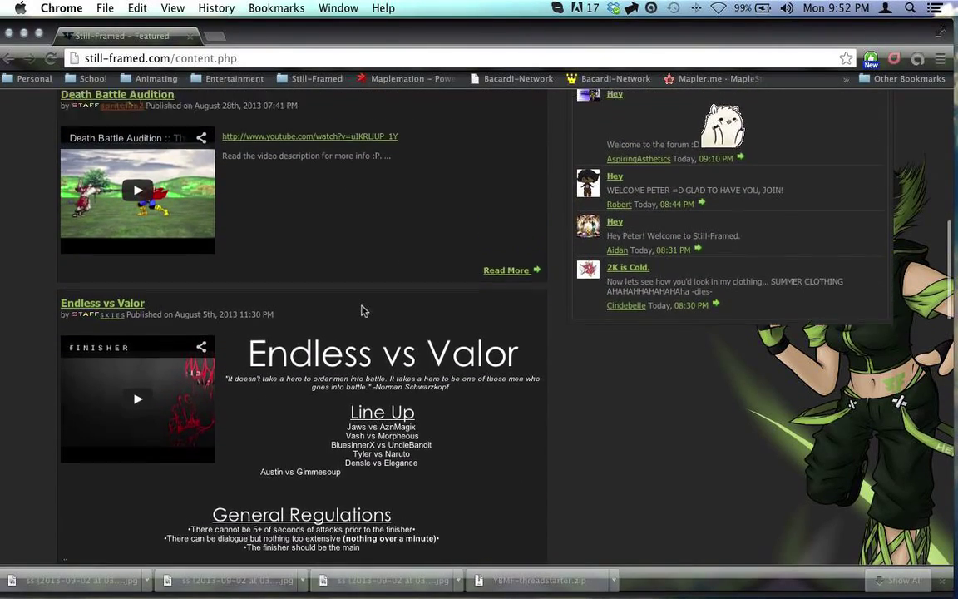
scroll(362, 310, "up", 9)
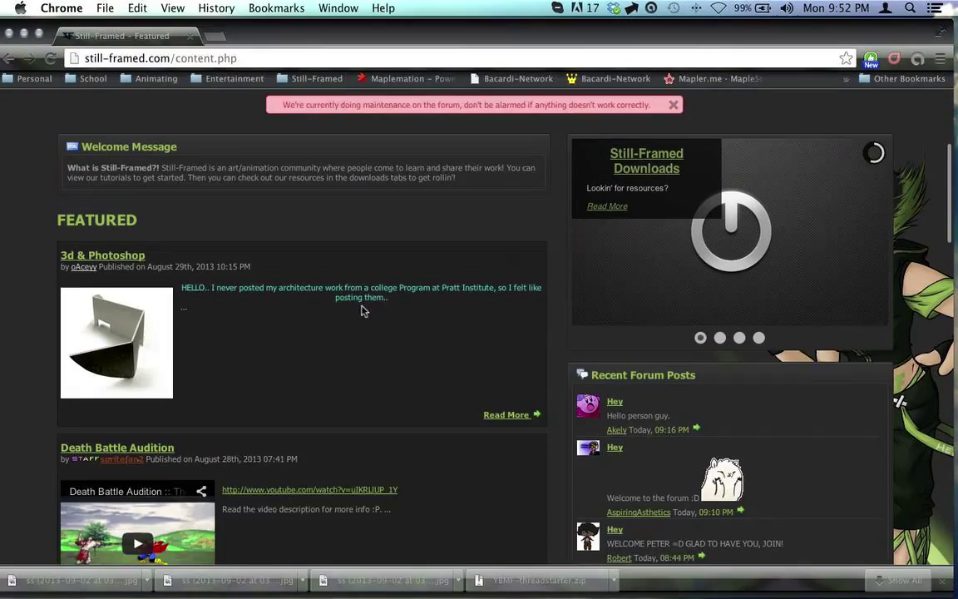
scroll(362, 310, "up", 4)
scroll(362, 310, "down", 15)
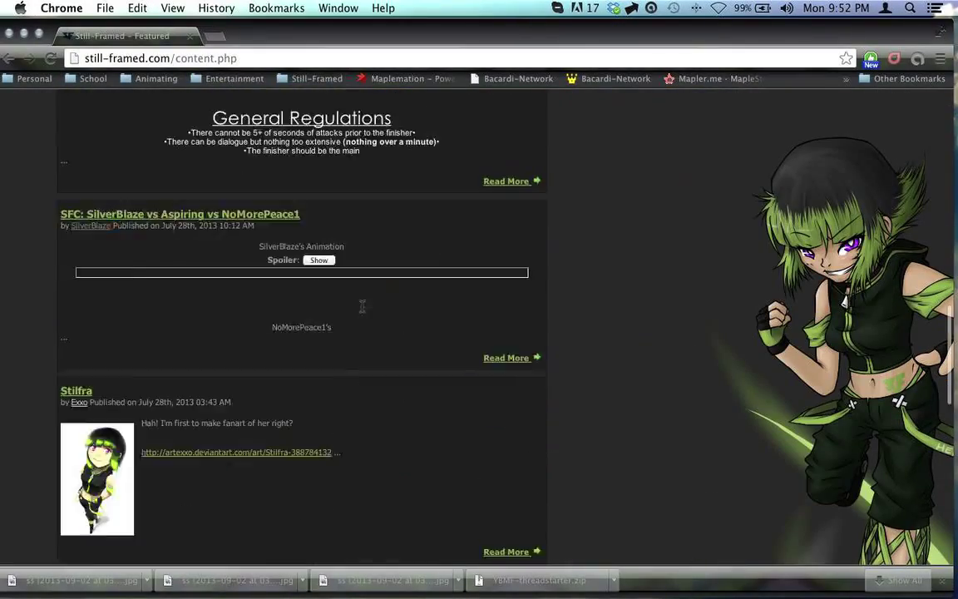
scroll(361, 306, "down", 6)
scroll(362, 310, "up", 17)
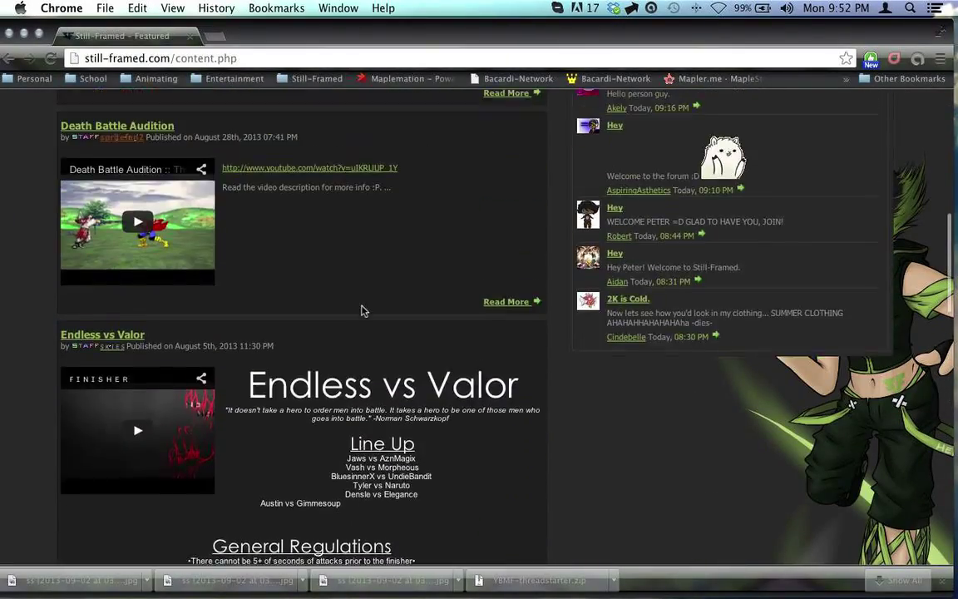
scroll(362, 310, "up", 15)
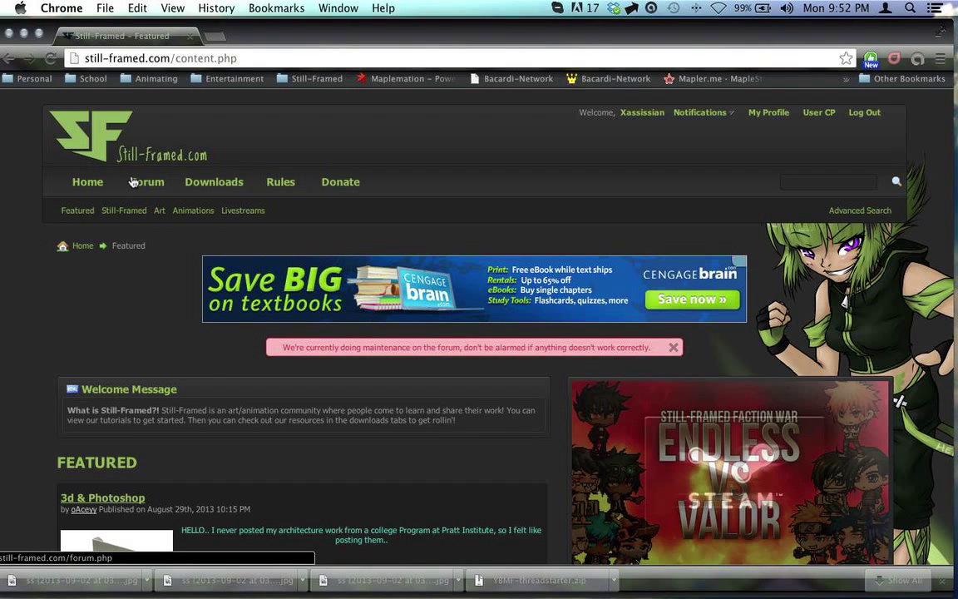
Load forum.php from the Forum link, retrying until the ChatBox page appears
left_click(120, 212)
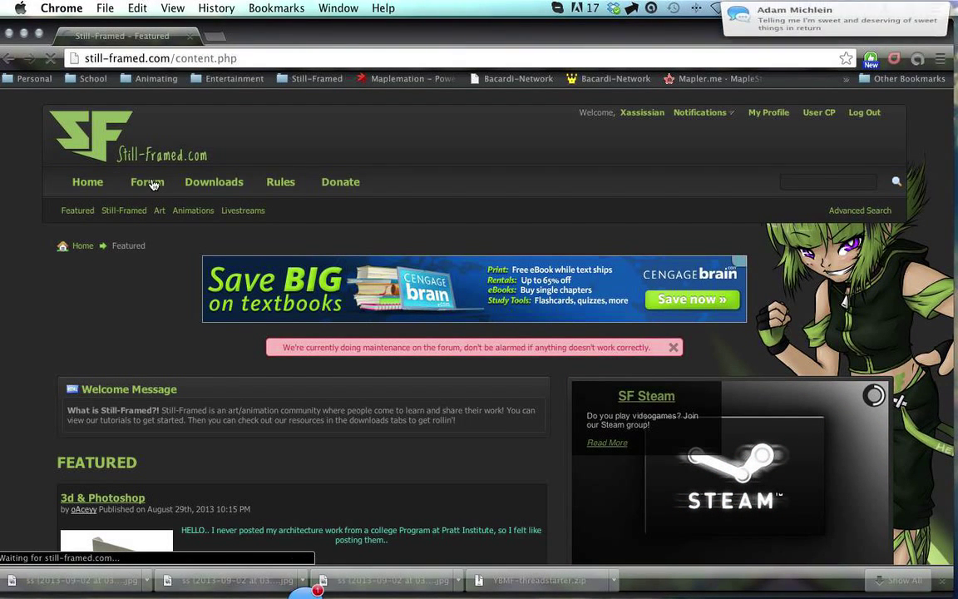
left_click(151, 185)
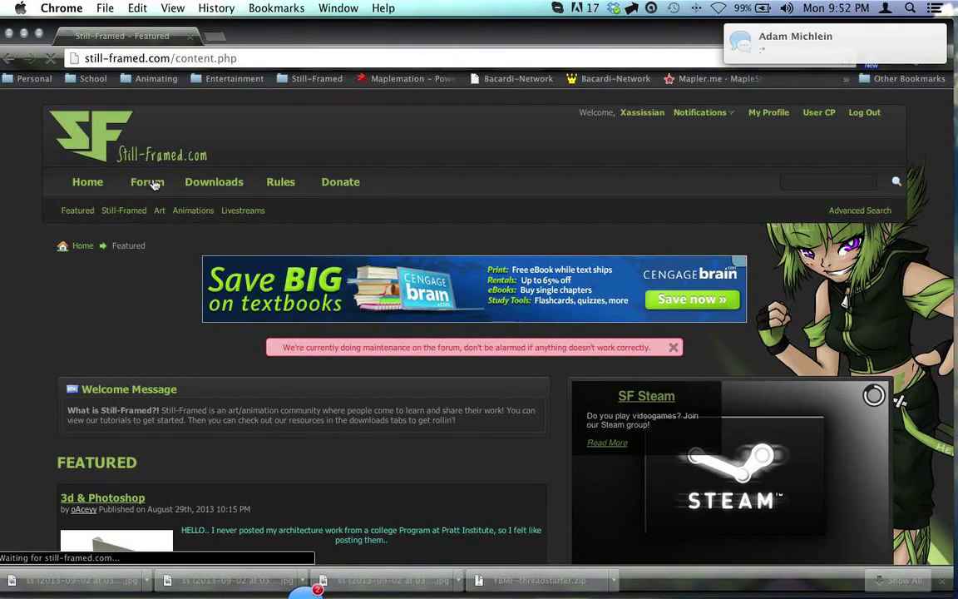
scroll(152, 182, "down", 4)
scroll(156, 175, "up", 3)
left_click(156, 160)
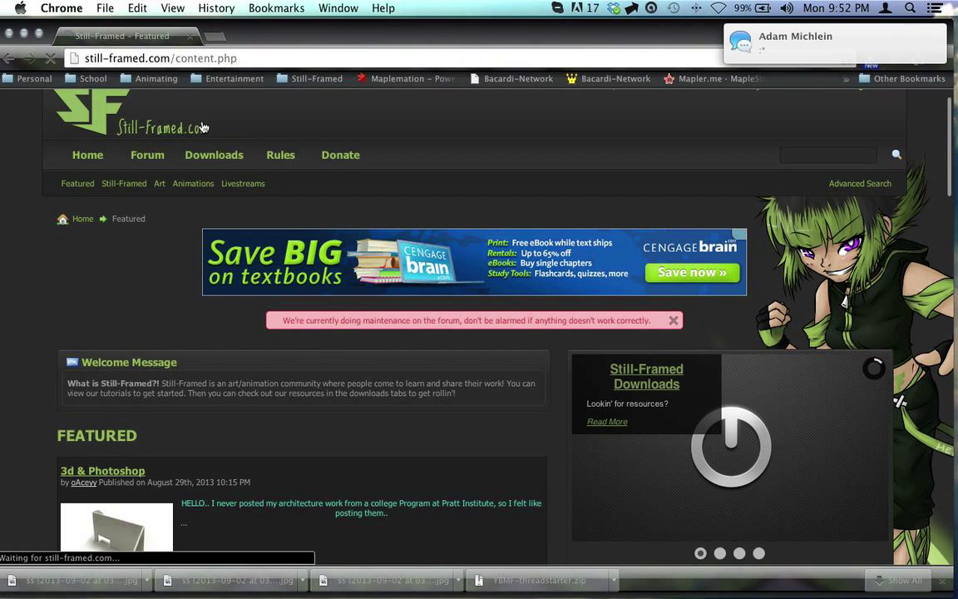
key("super+ctrl+Escape")
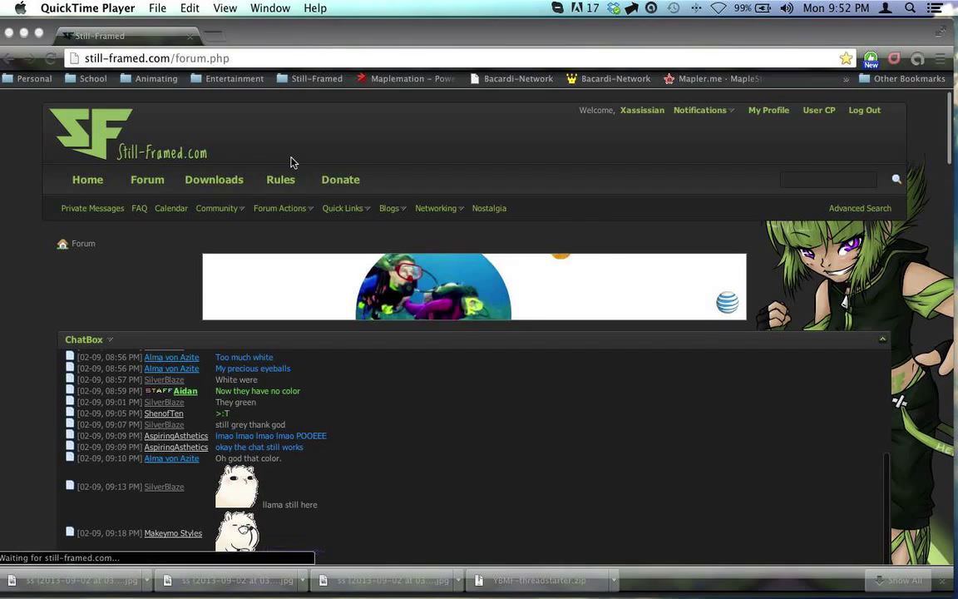
scroll(291, 163, "down", 4)
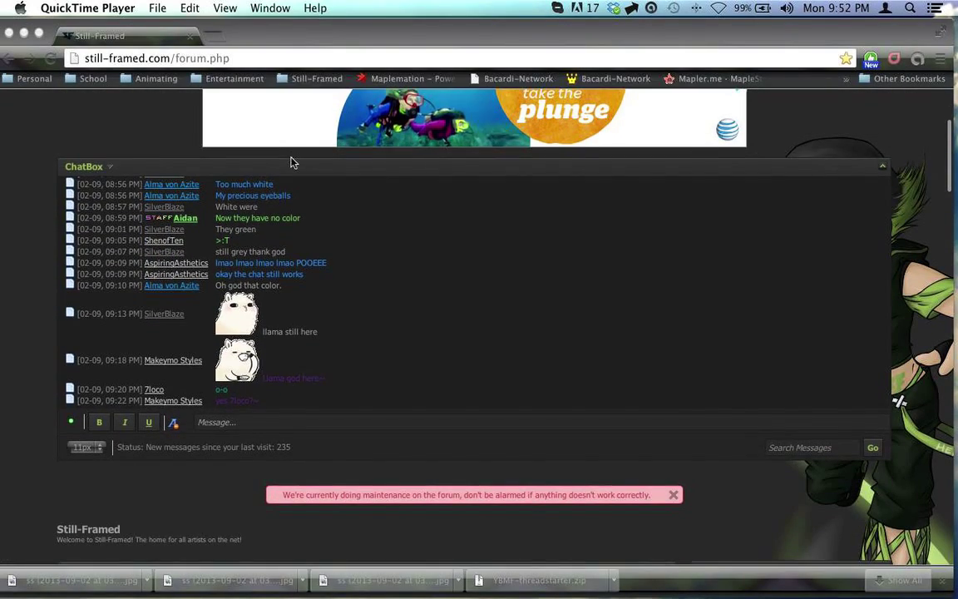
scroll(290, 160, "up", 3)
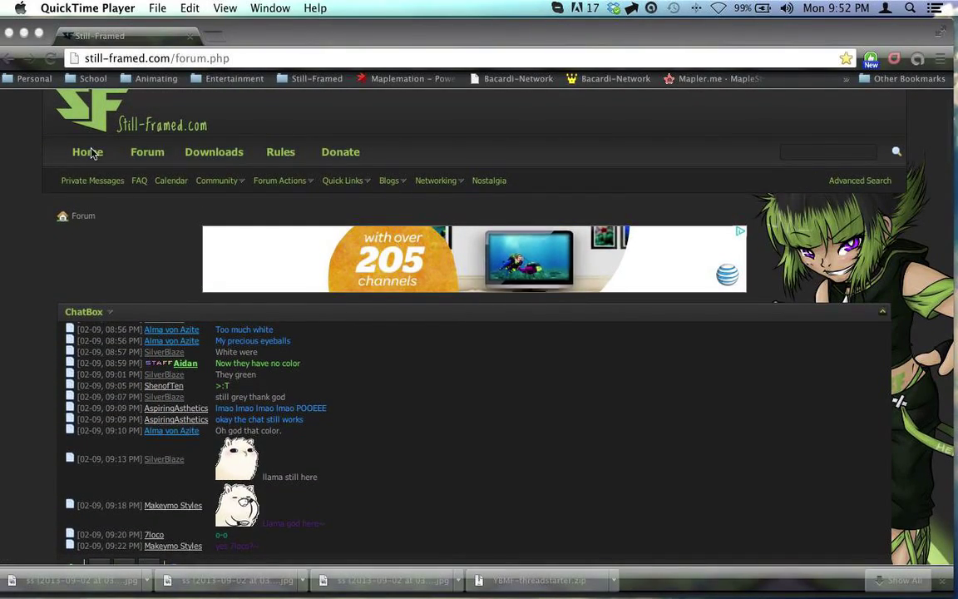
scroll(91, 158, "up", 1)
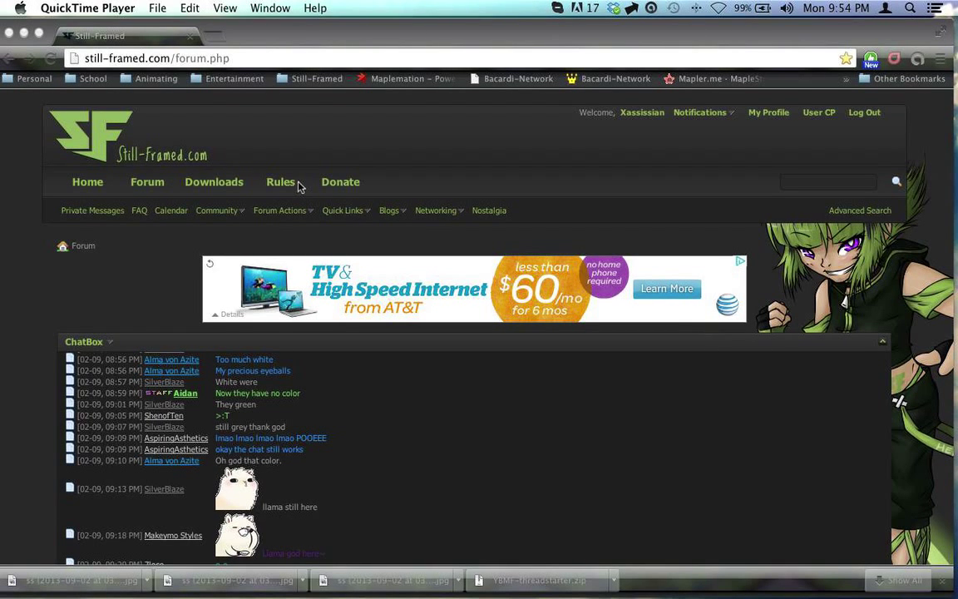
scroll(287, 171, "down", 1)
scroll(279, 159, "up", 1)
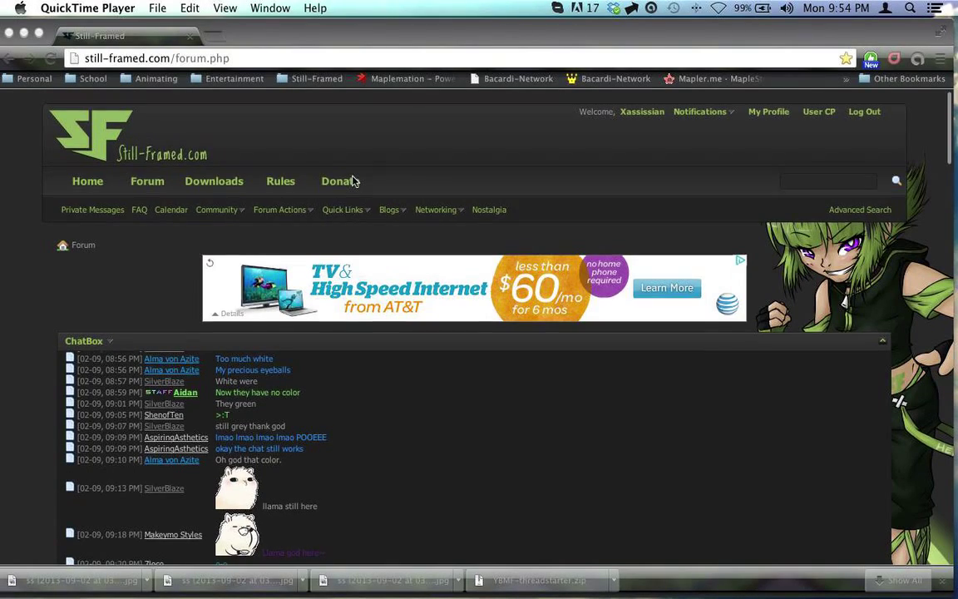
Refocus the forum page and show the Community list: Social Groups, Albums, Member List, Staff, Top Posters
scroll(352, 181, "down", 2)
scroll(136, 142, "up", 3)
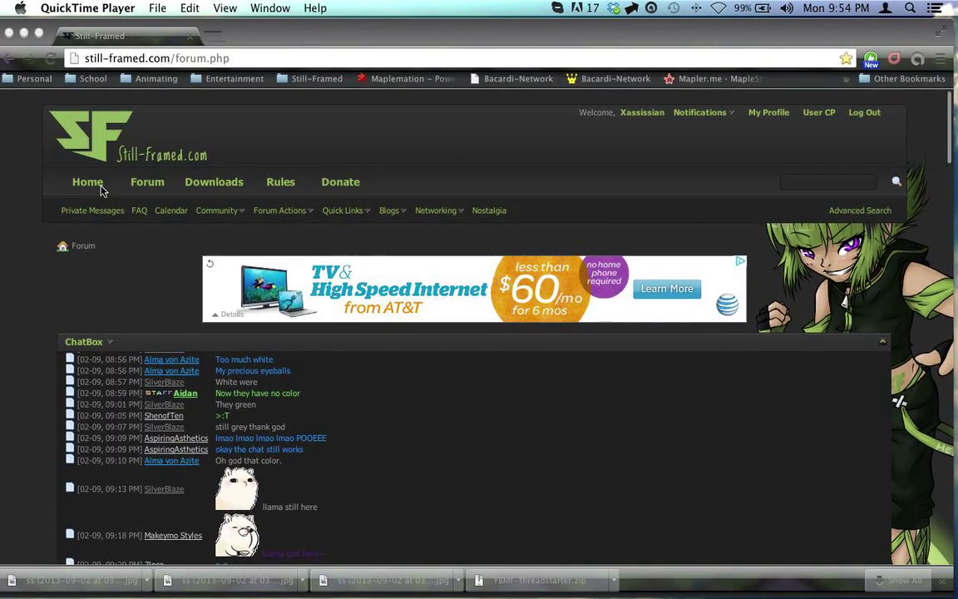
scroll(89, 267, "down", 6)
scroll(91, 266, "up", 4)
scroll(96, 262, "up", 5)
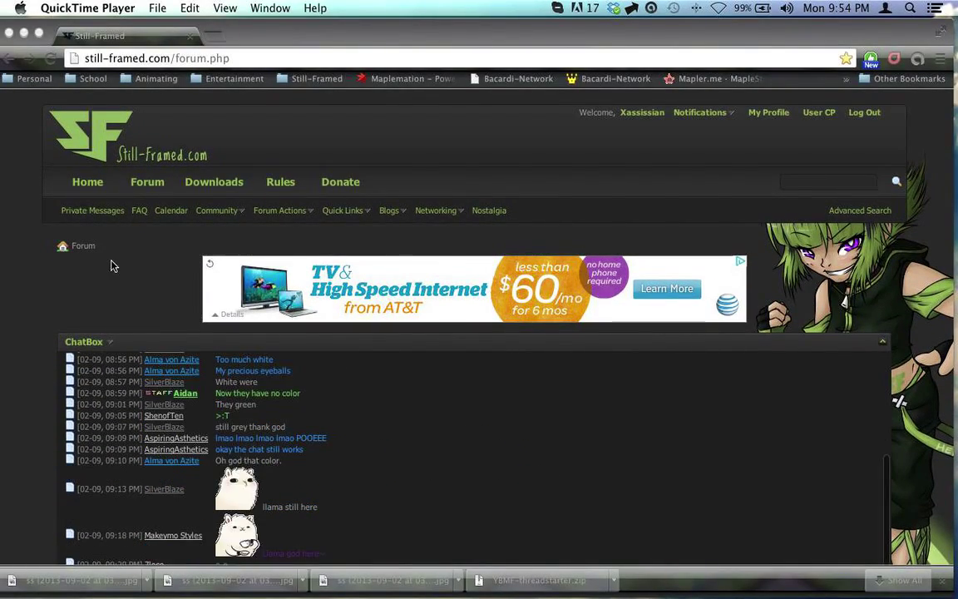
left_click(111, 265)
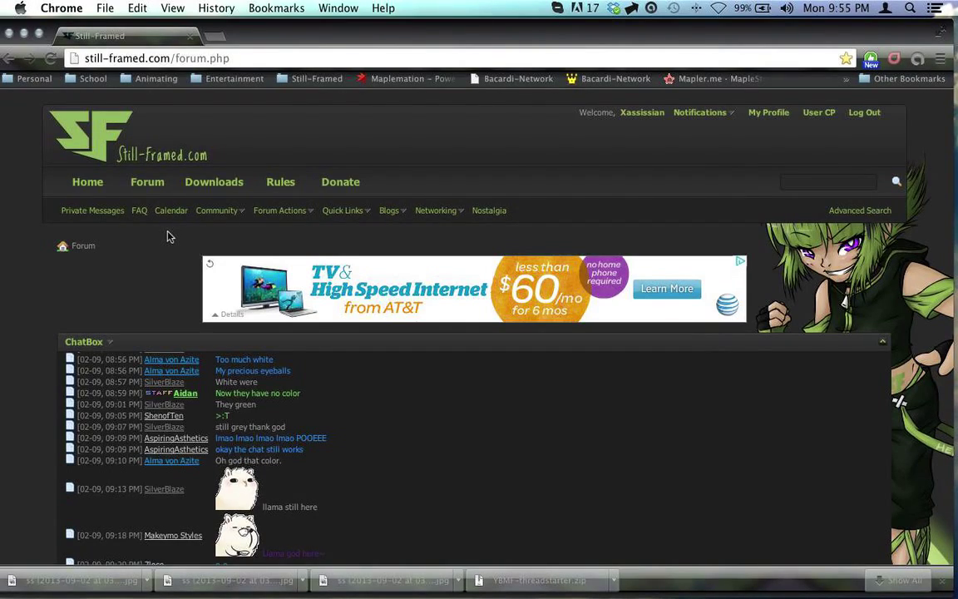
scroll(166, 237, "down", 5)
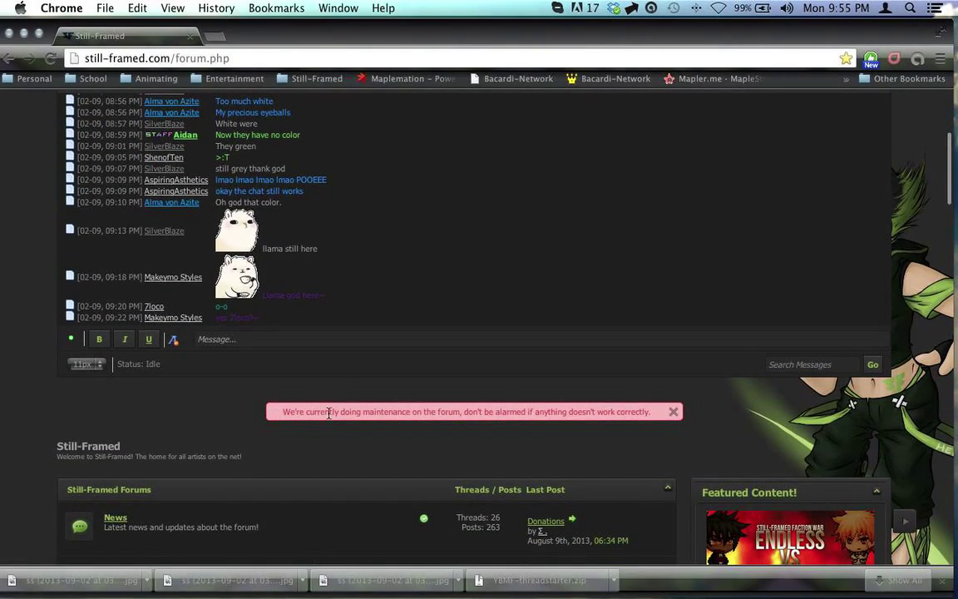
scroll(135, 245, "up", 8)
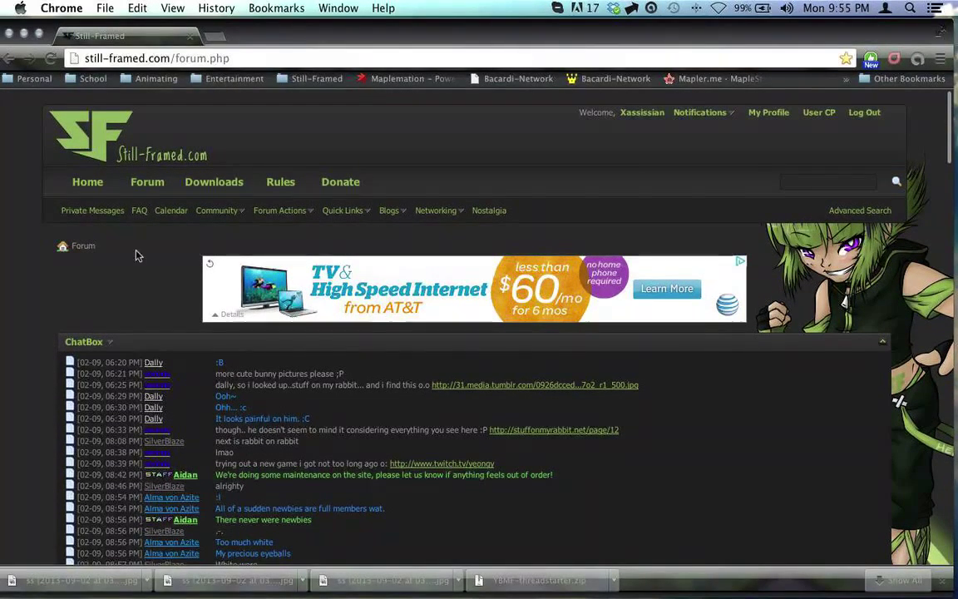
left_click(241, 213)
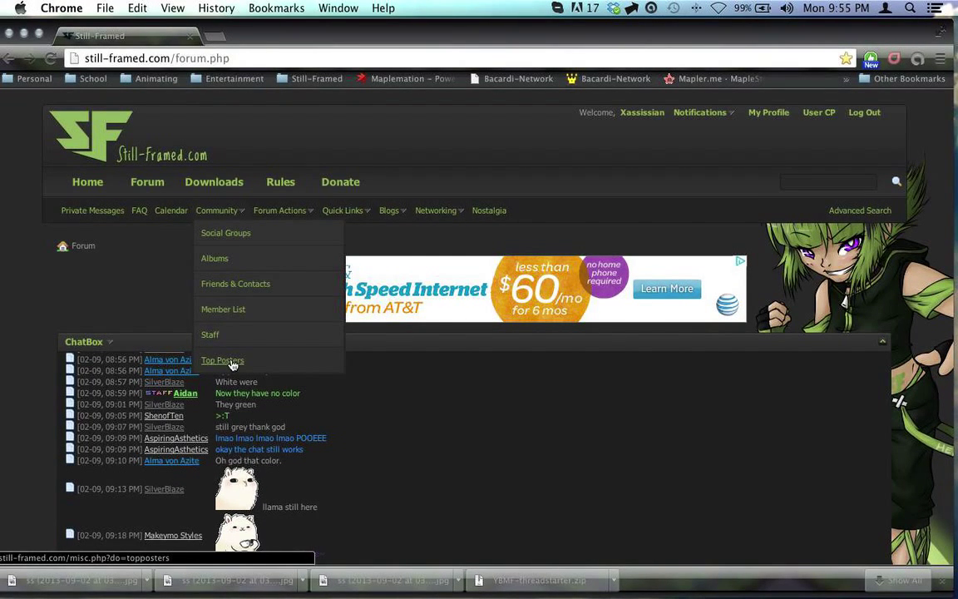
Show the Forum Actions menu with Mark Forums Read, General Settings, Edit Profile and Edit Display Group
mouse_move(282, 210)
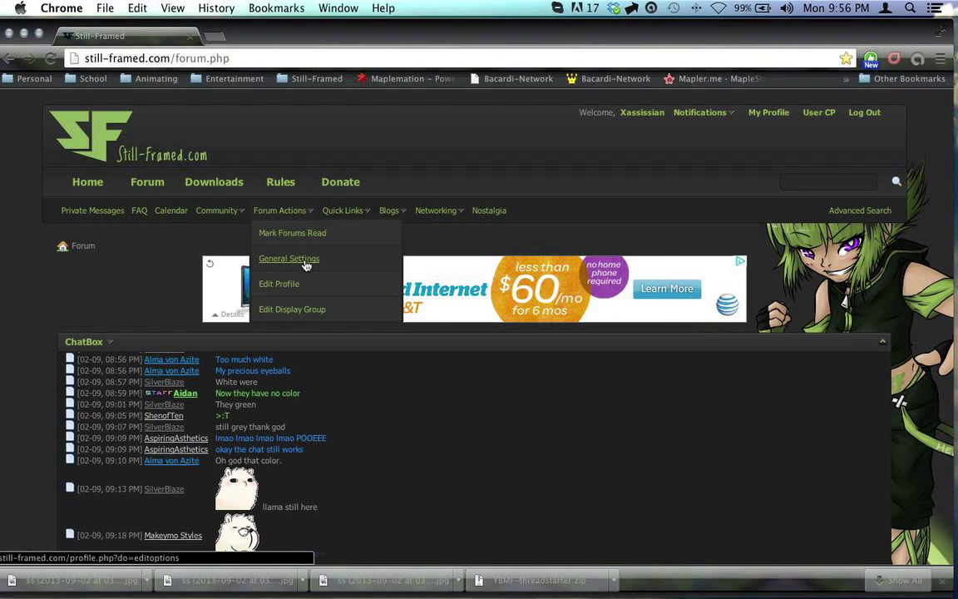
scroll(305, 264, "down", 1)
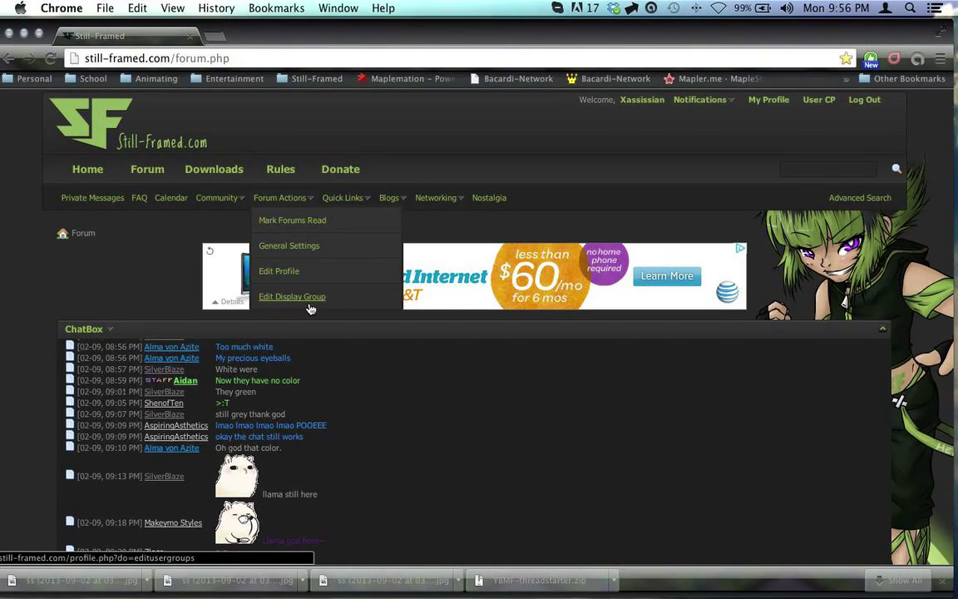
scroll(129, 273, "down", 1)
scroll(129, 273, "down", 5)
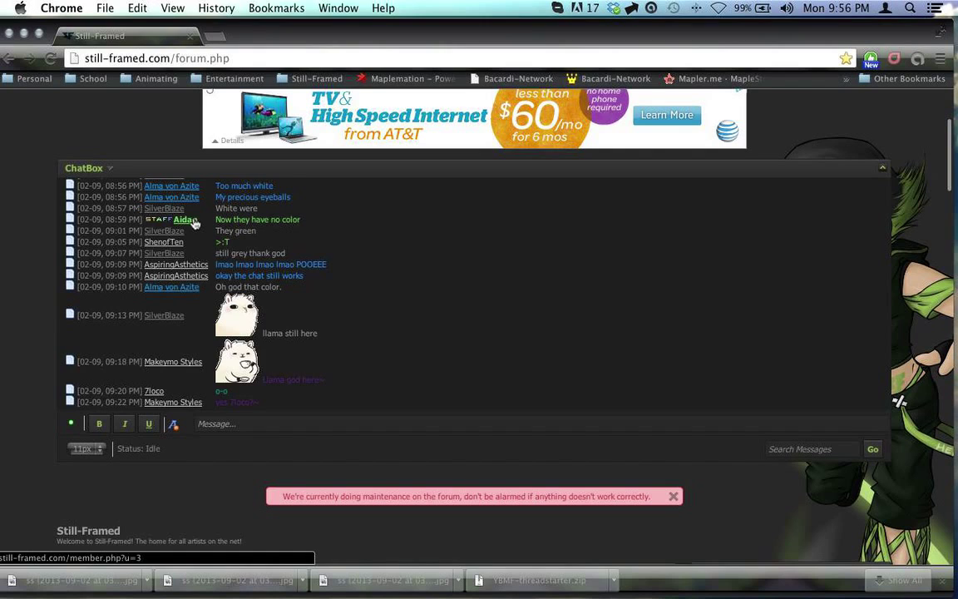
scroll(133, 228, "up", 2)
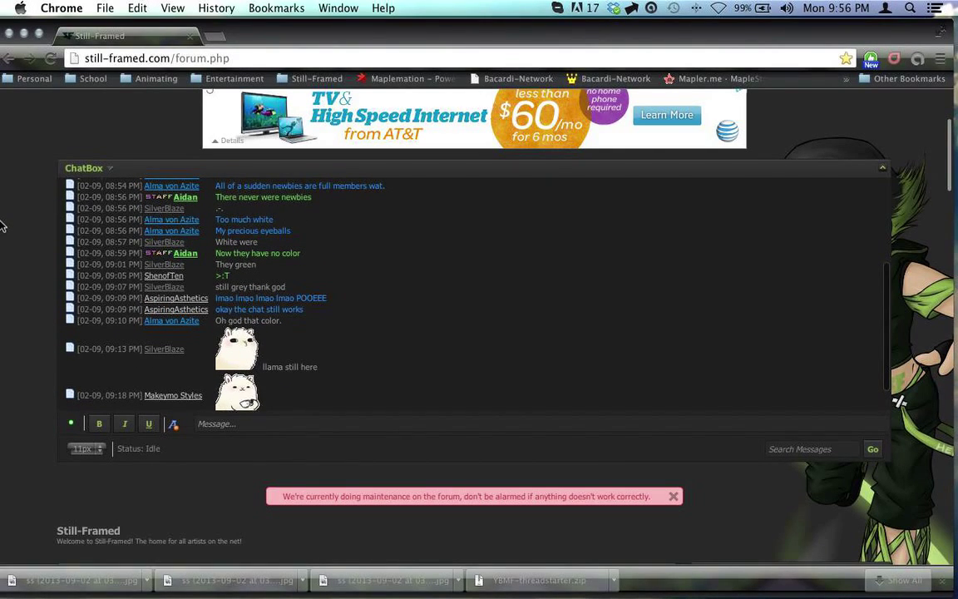
scroll(2, 222, "up", 3)
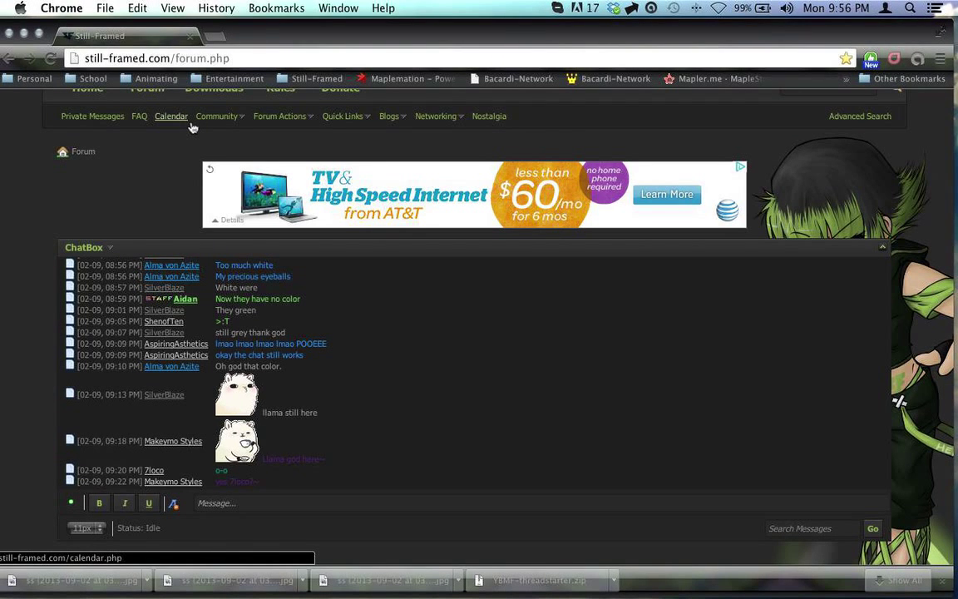
Browse the Forum Actions, Quick Links, Blogs and Networking menus, then open Nostalgia's ZetaBoards forum
scroll(178, 125, "up", 2)
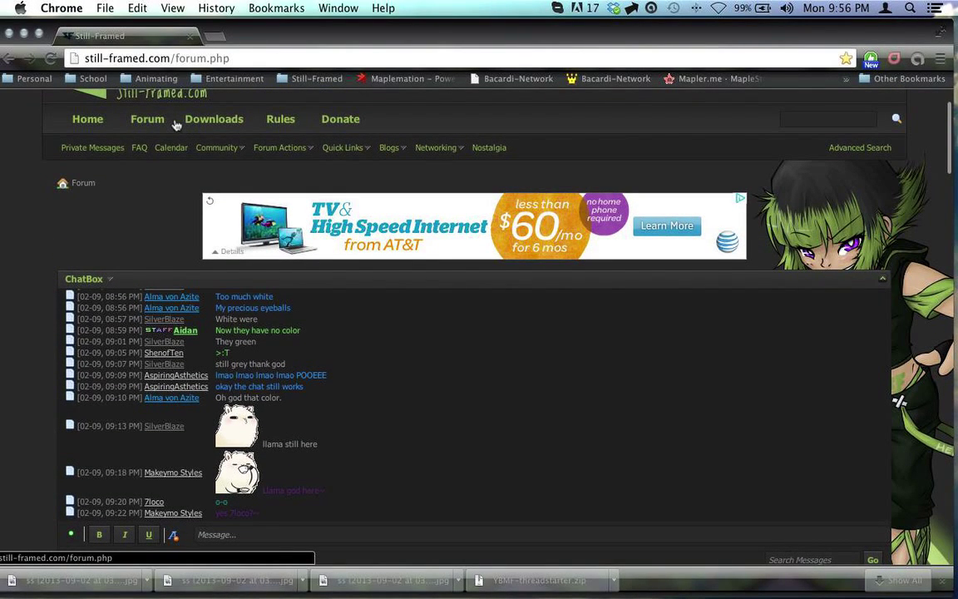
left_click(301, 152)
mouse_move(370, 150)
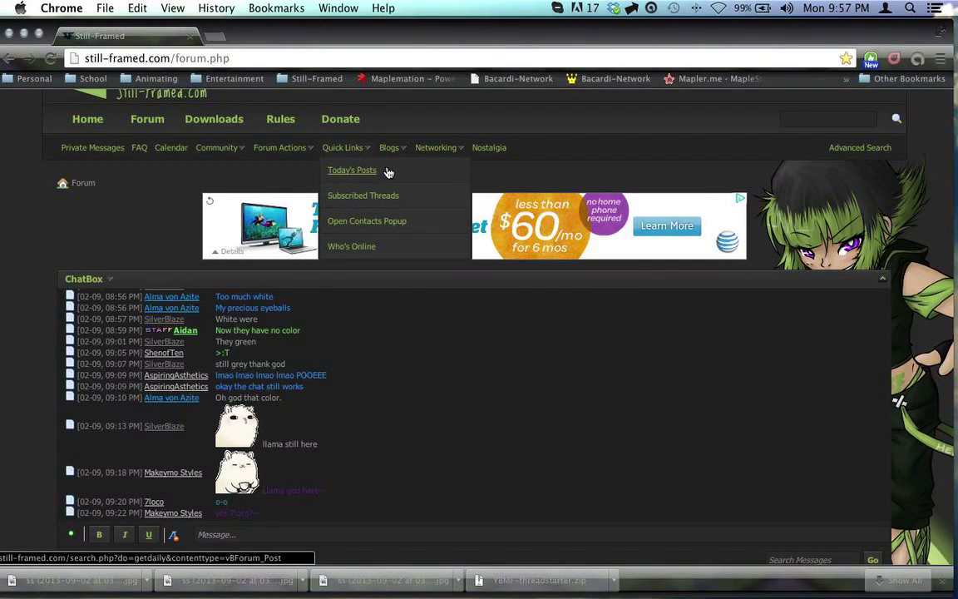
mouse_move(401, 150)
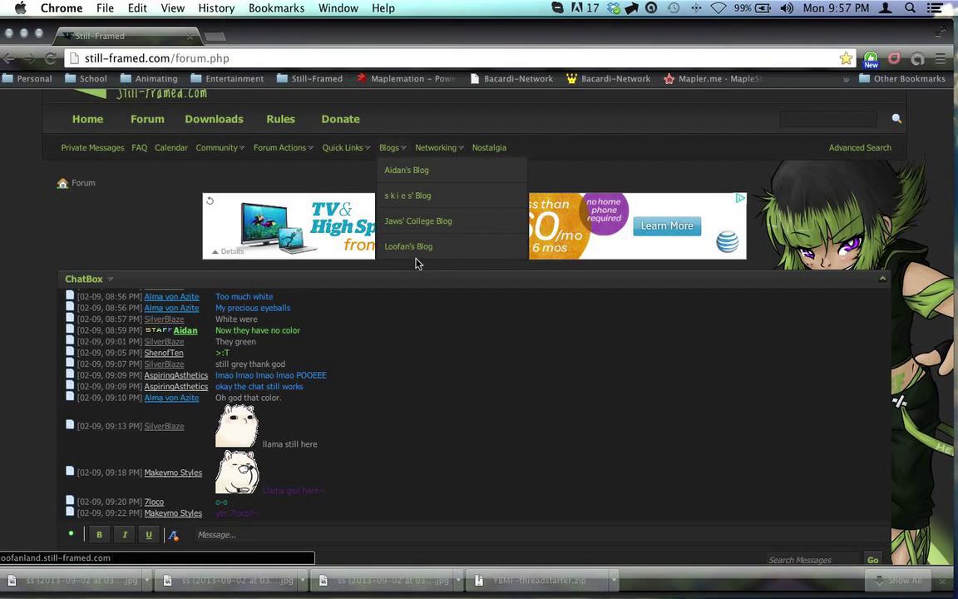
mouse_move(453, 153)
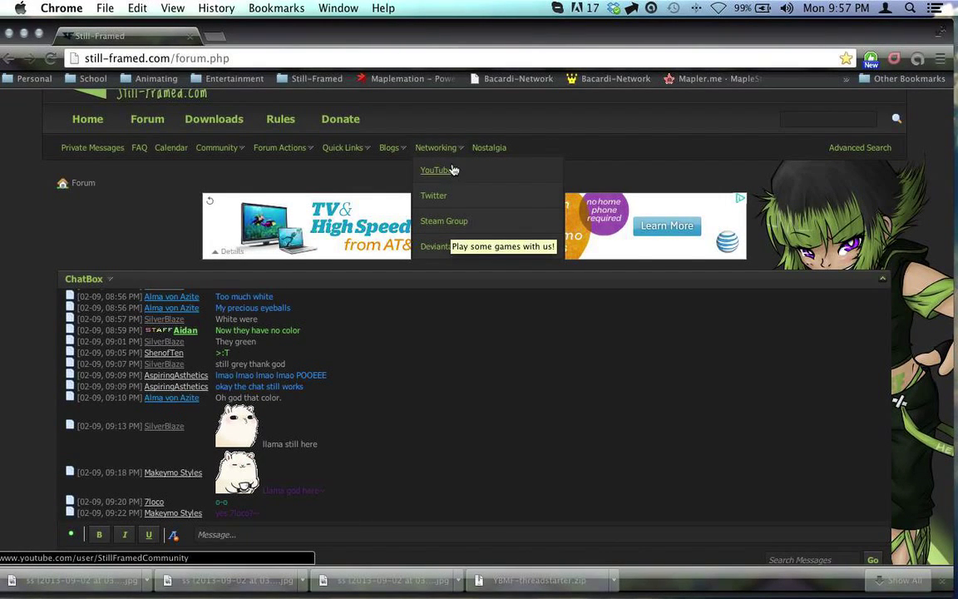
left_click(497, 147)
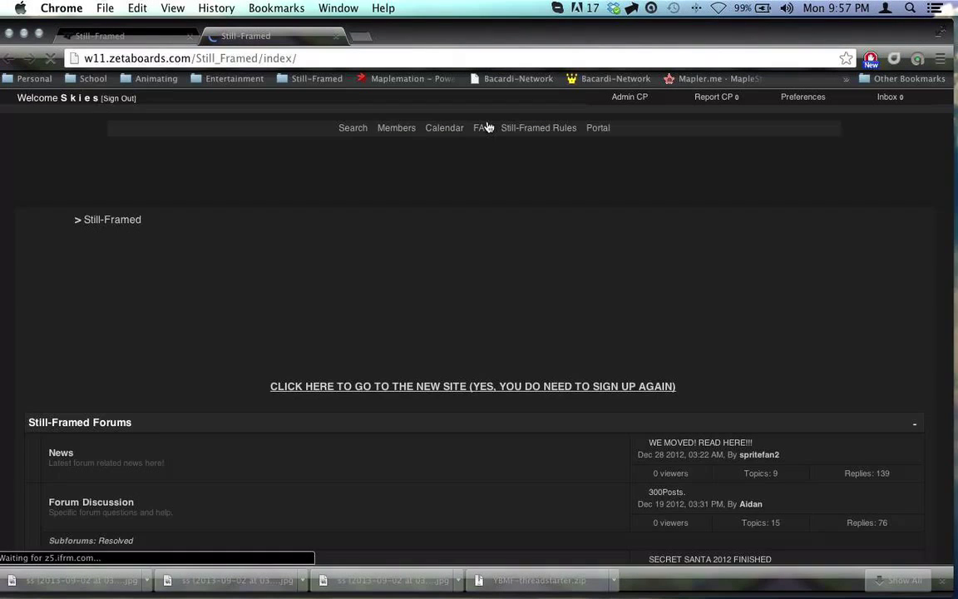
Scroll the old ZetaBoards board list down to Board Statistics and back up
scroll(545, 179, "down", 10)
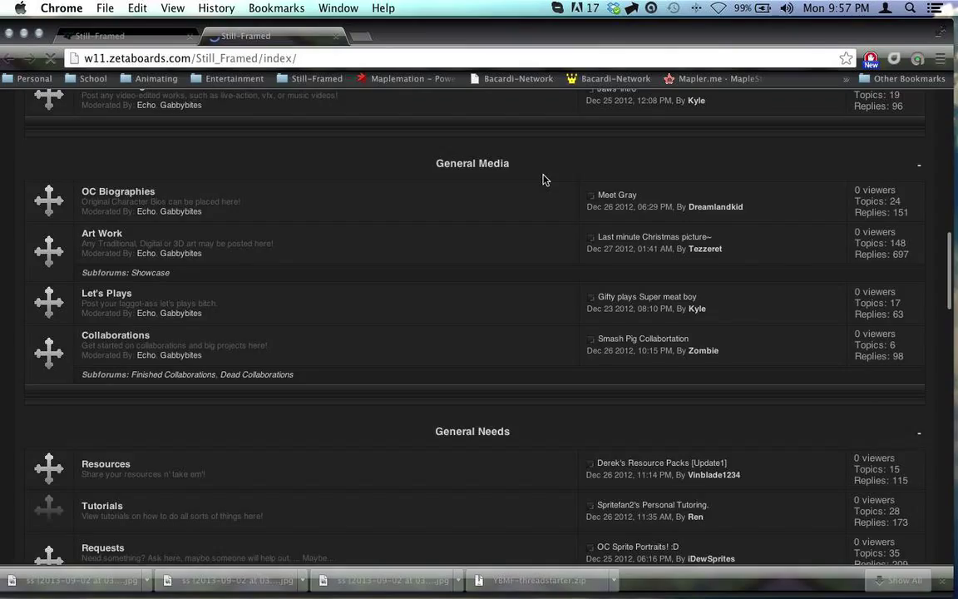
scroll(542, 176, "up", 3)
scroll(542, 175, "down", 15)
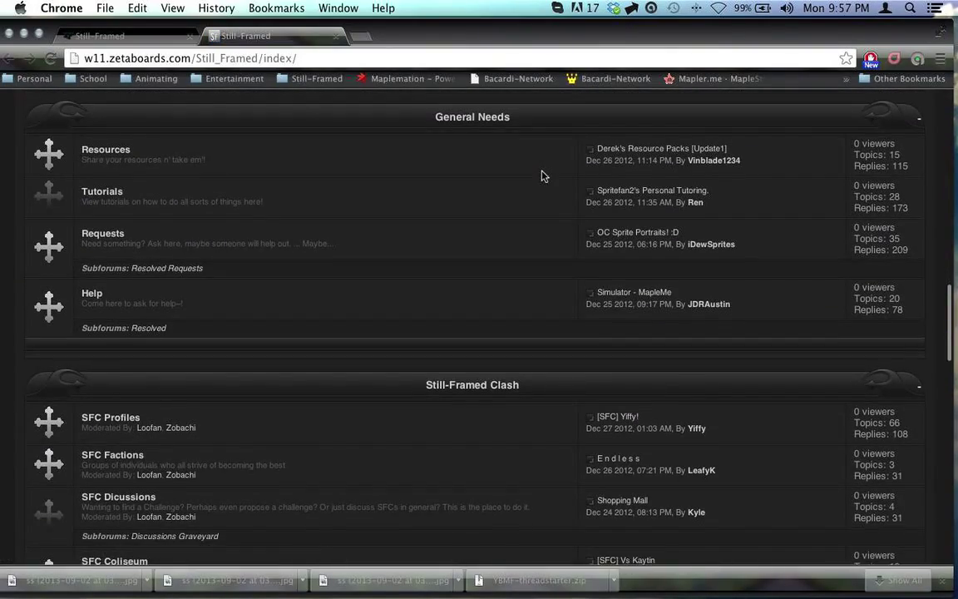
scroll(541, 175, "up", 3)
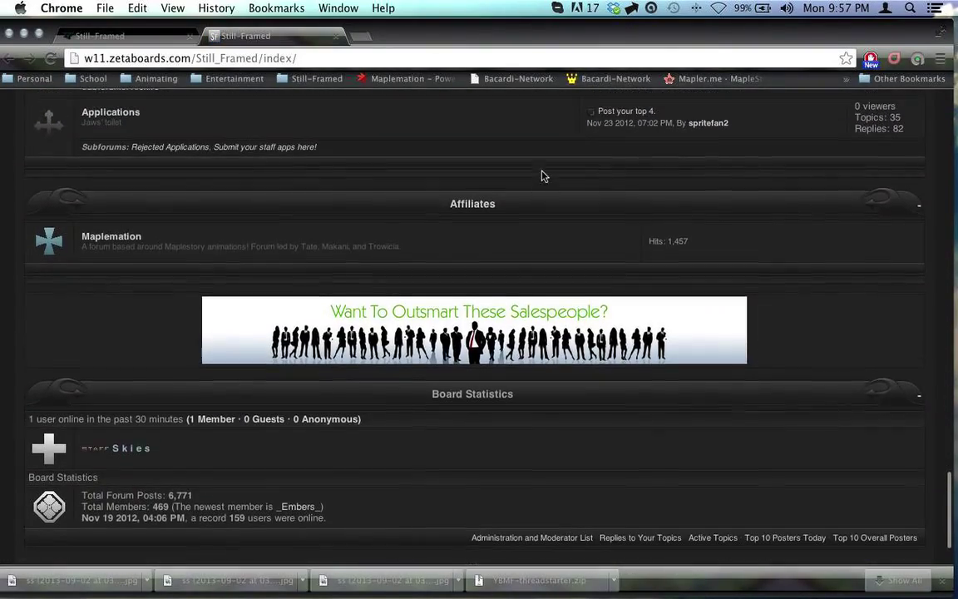
left_click(336, 35)
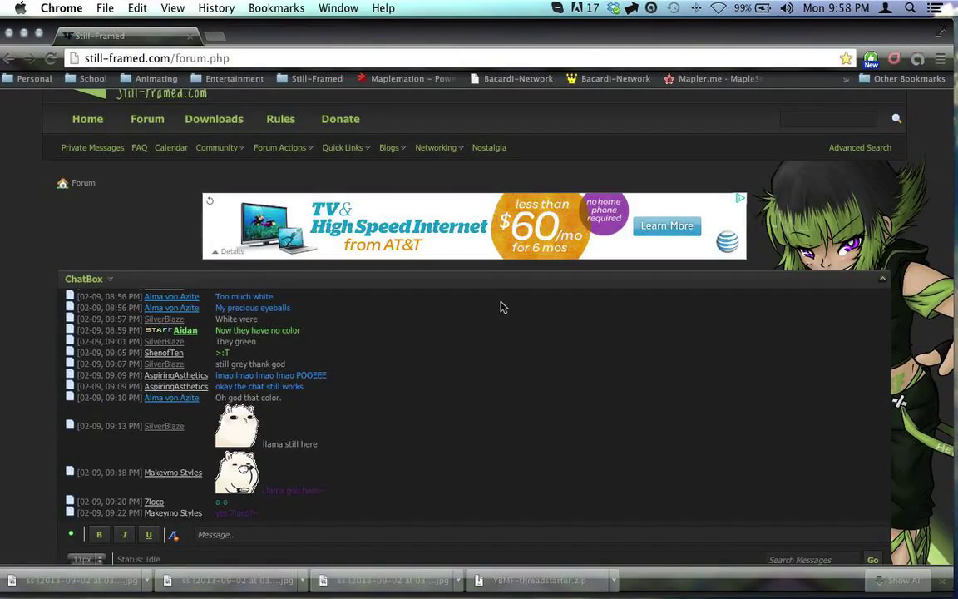
scroll(502, 272, "down", 2)
scroll(505, 248, "down", 10)
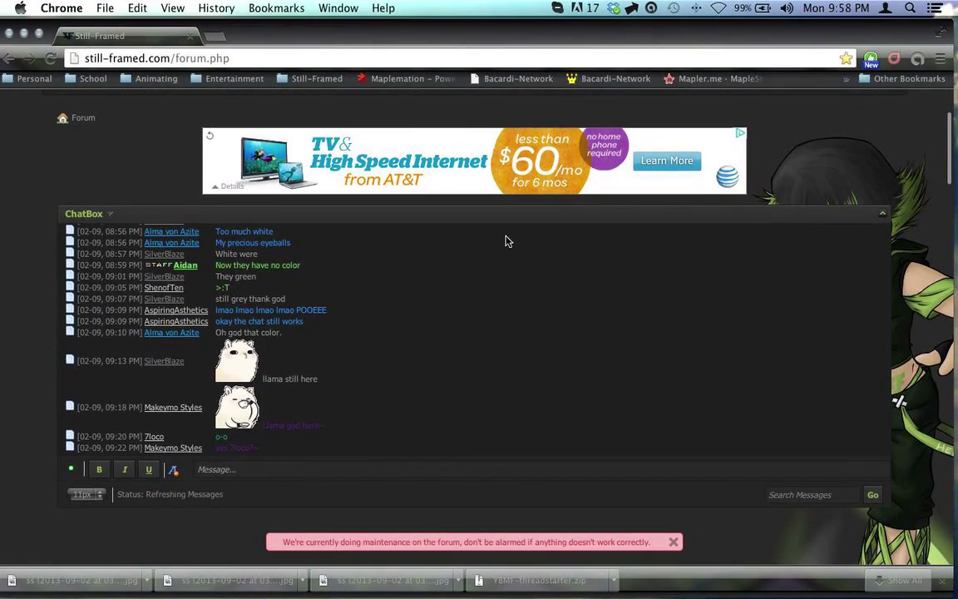
scroll(511, 244, "down", 12)
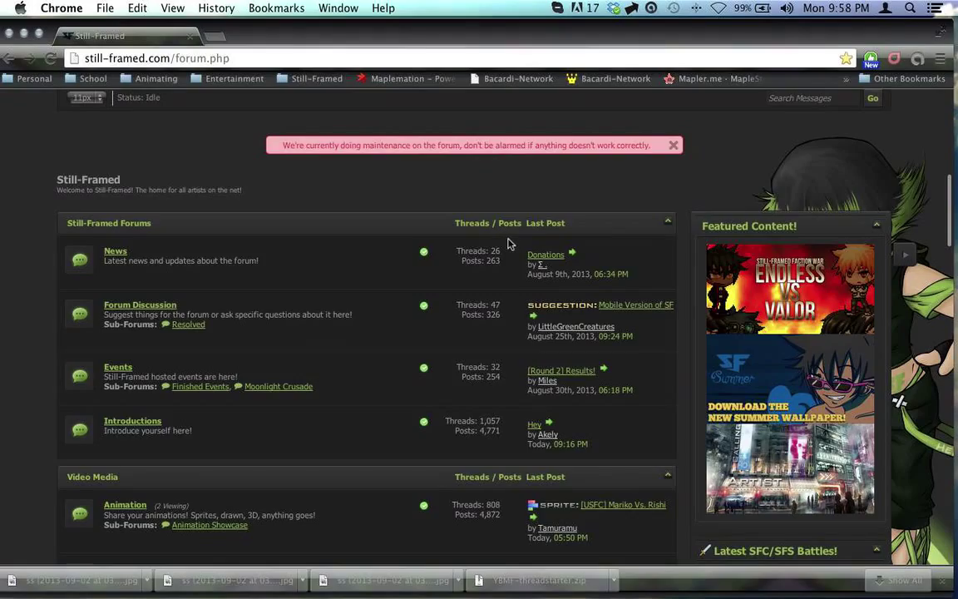
scroll(510, 242, "down", 20)
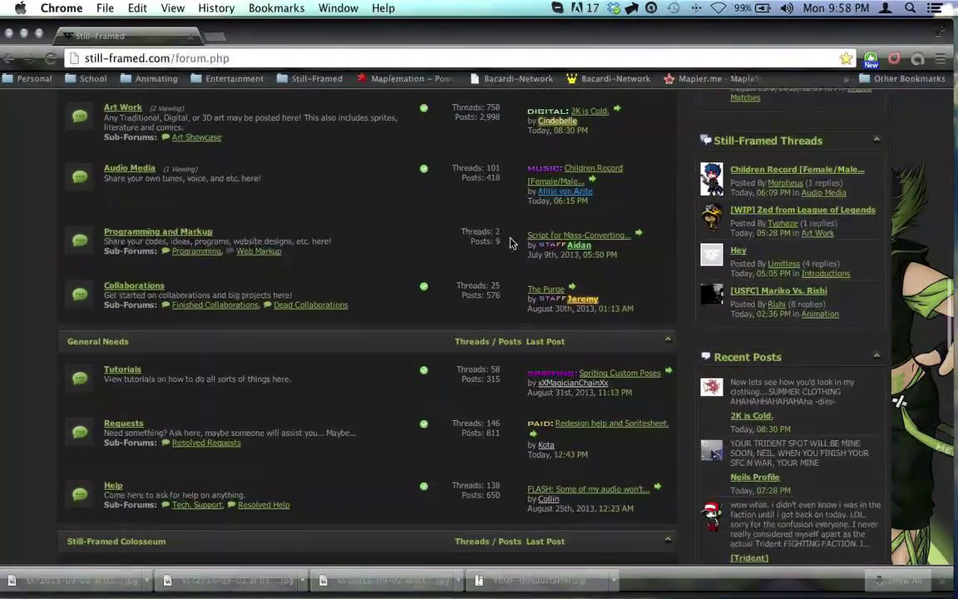
scroll(511, 242, "down", 9)
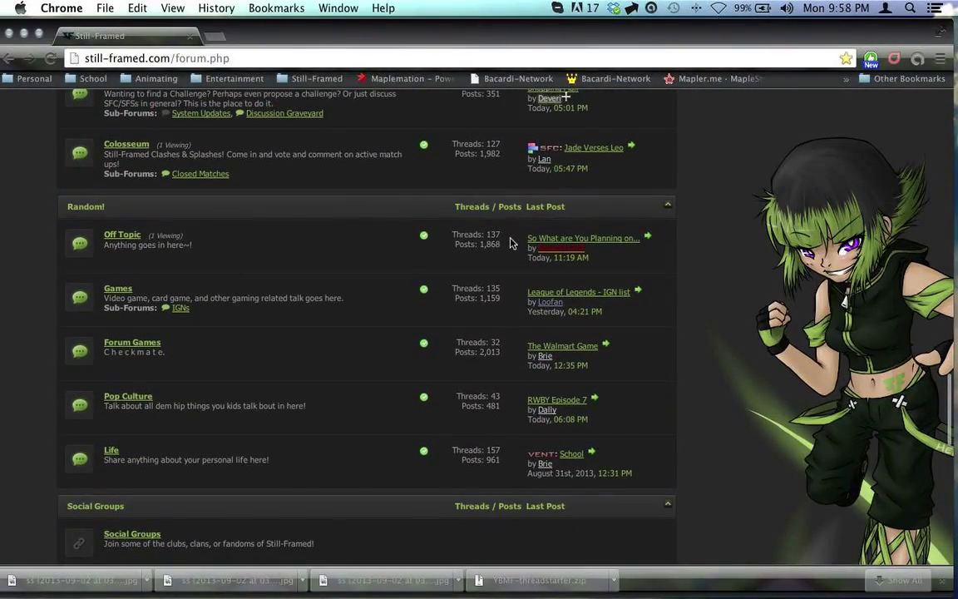
scroll(510, 242, "down", 4)
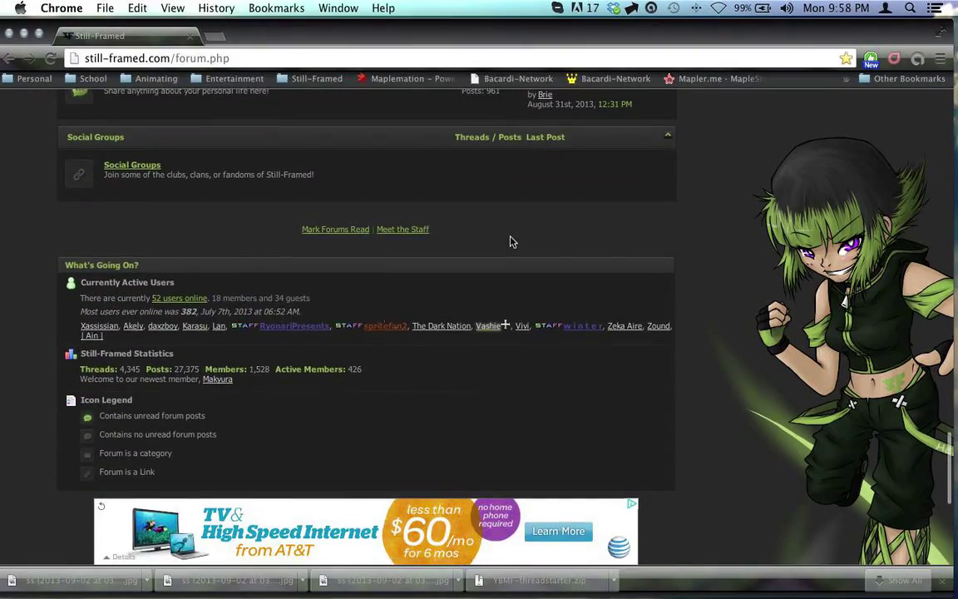
scroll(510, 242, "up", 20)
scroll(510, 242, "up", 8)
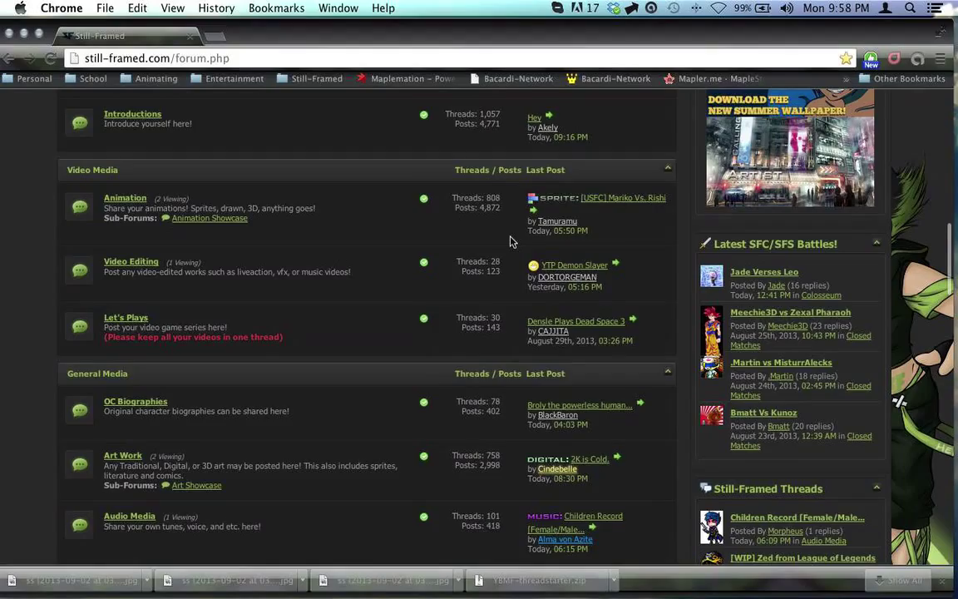
scroll(510, 241, "up", 2)
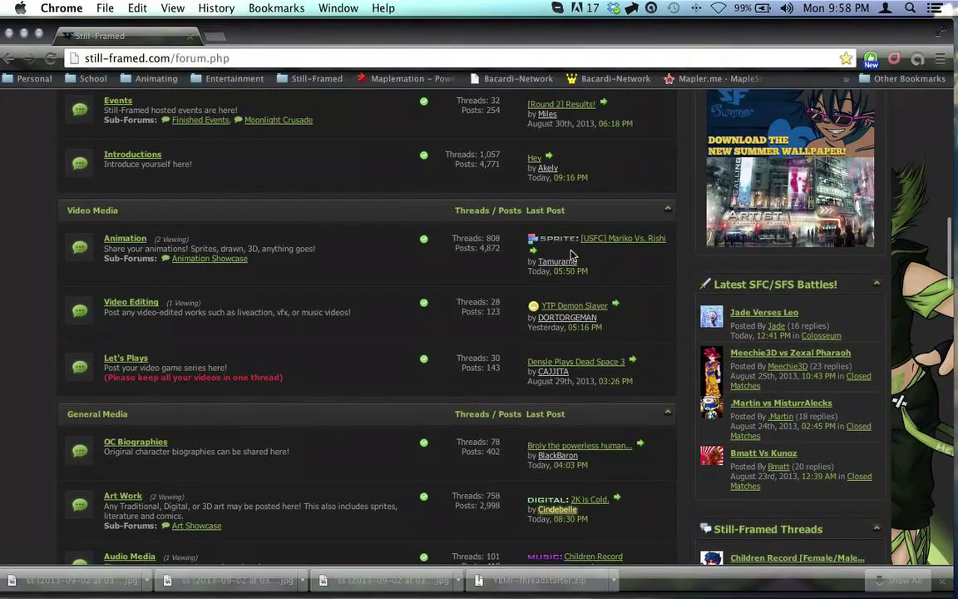
scroll(498, 250, "up", 5)
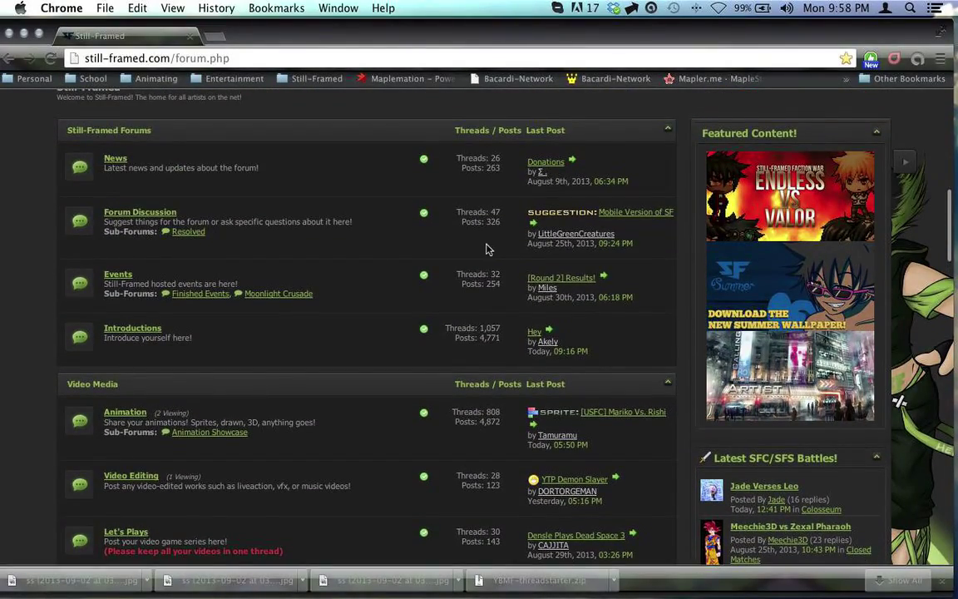
scroll(499, 250, "down", 5)
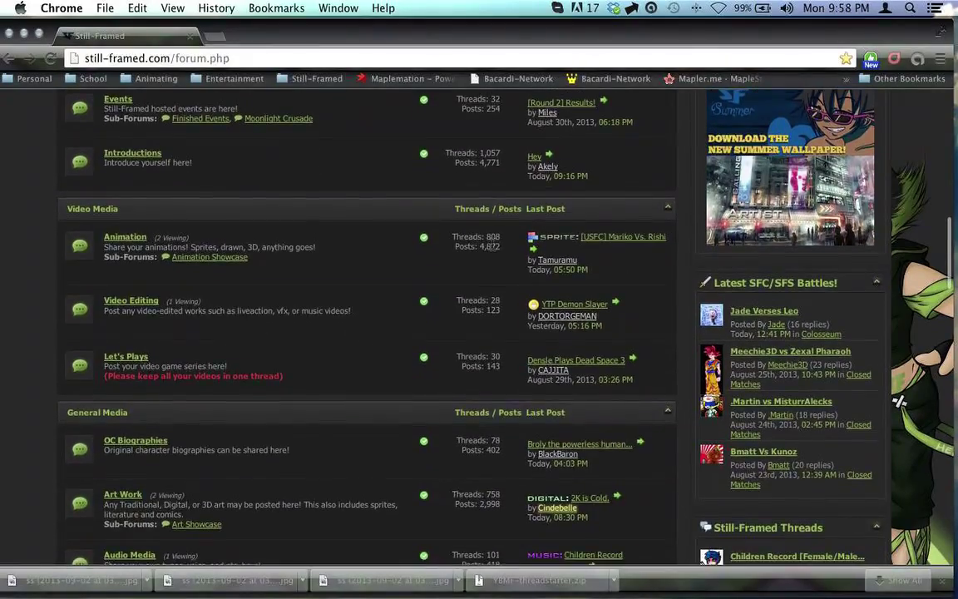
scroll(493, 247, "down", 7)
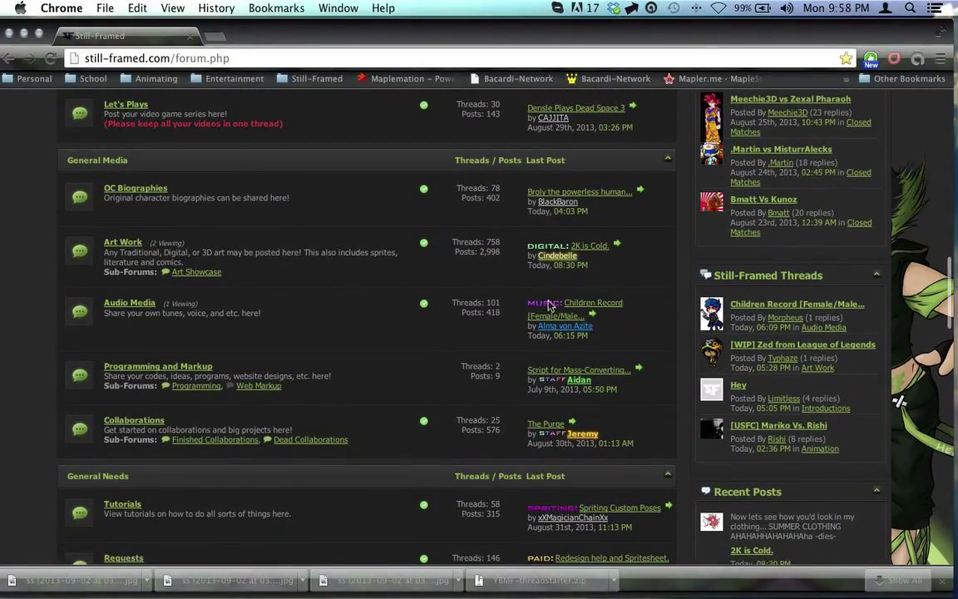
Open the '2K is Cold.' thread and scroll through its first post
left_click(549, 306)
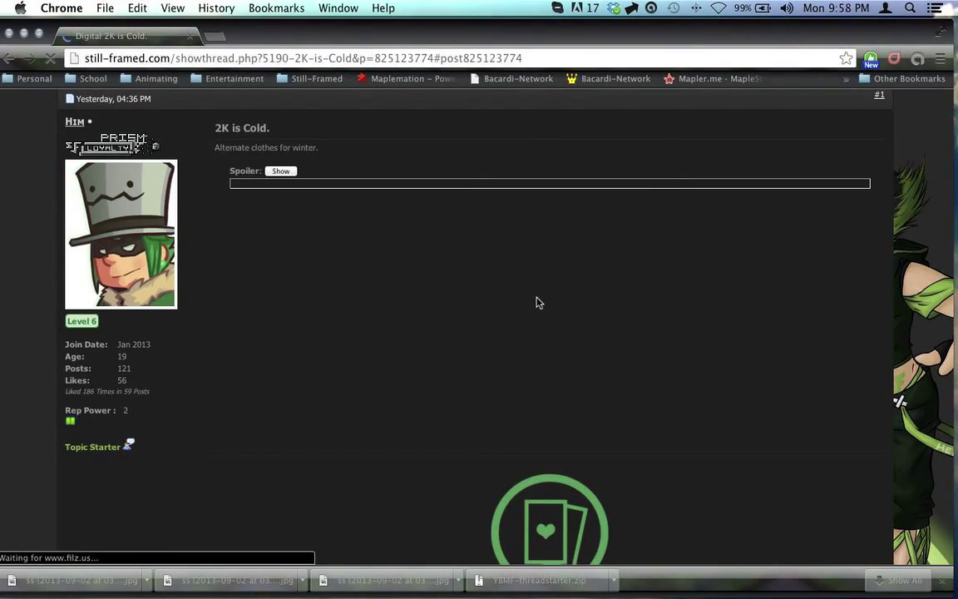
scroll(543, 300, "down", 15)
scroll(543, 300, "up", 15)
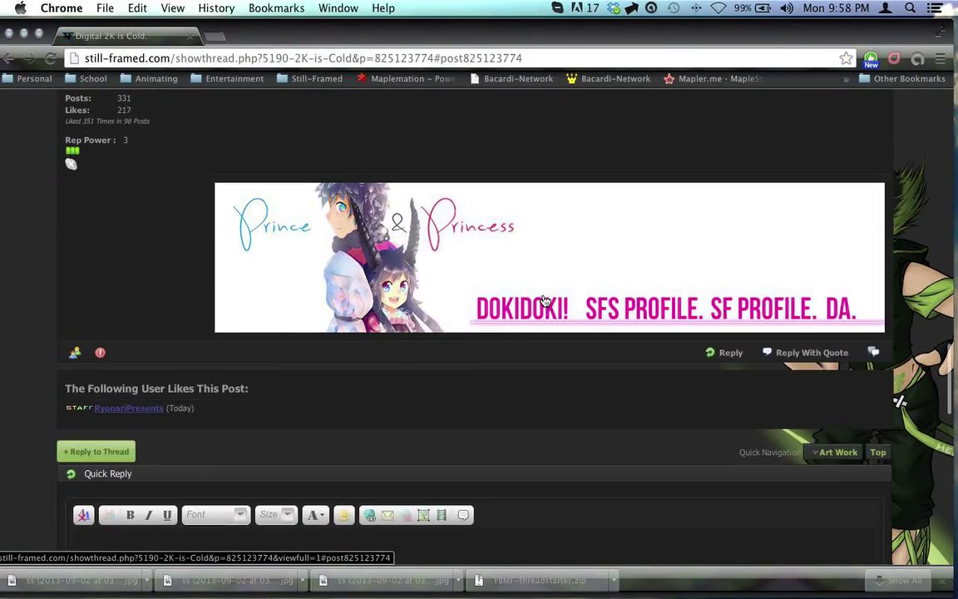
scroll(540, 299, "up", 15)
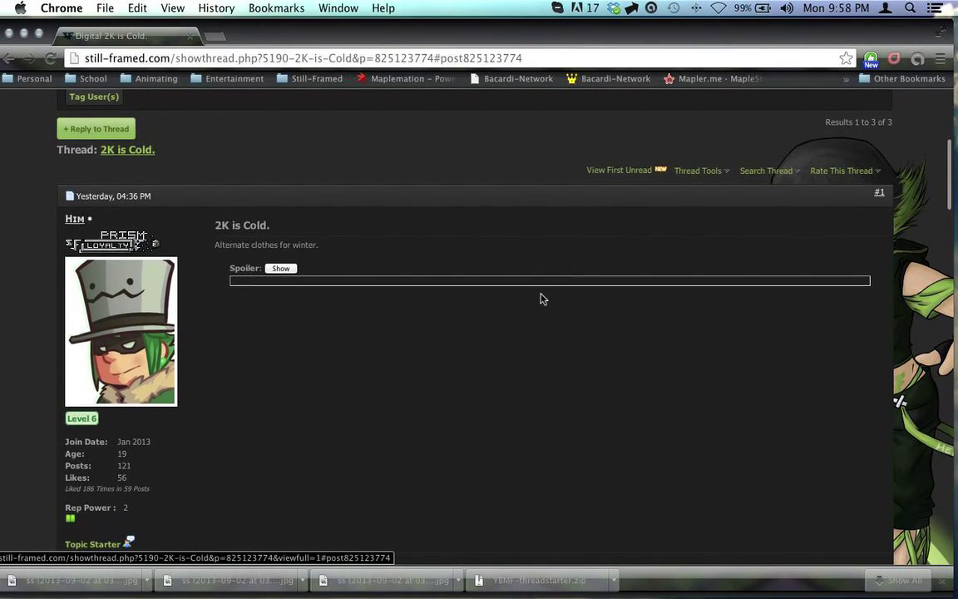
scroll(538, 295, "down", 2)
scroll(146, 242, "down", 2)
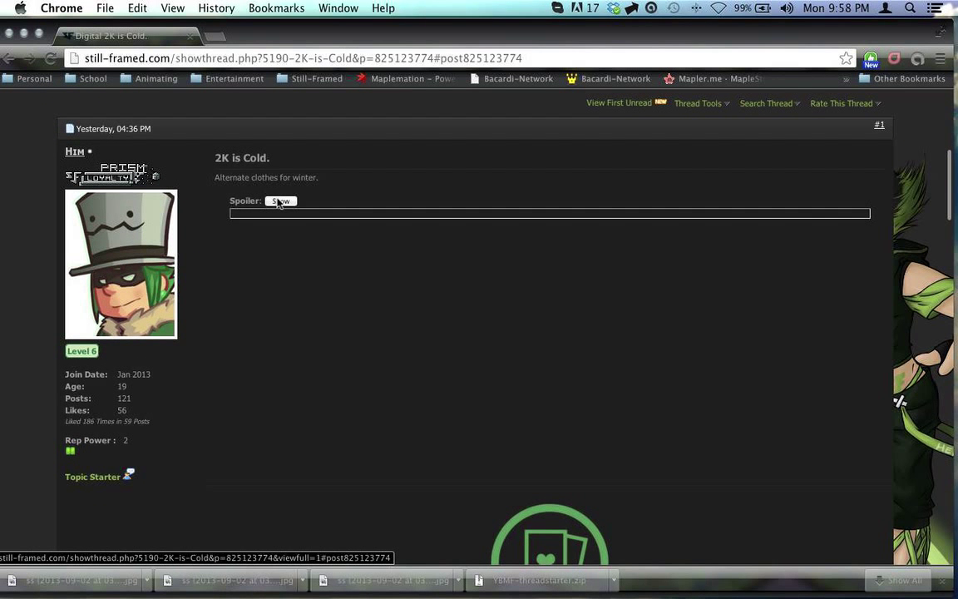
Reveal the spoilered character artwork in the first post, view it, then hide it again
left_click(280, 202)
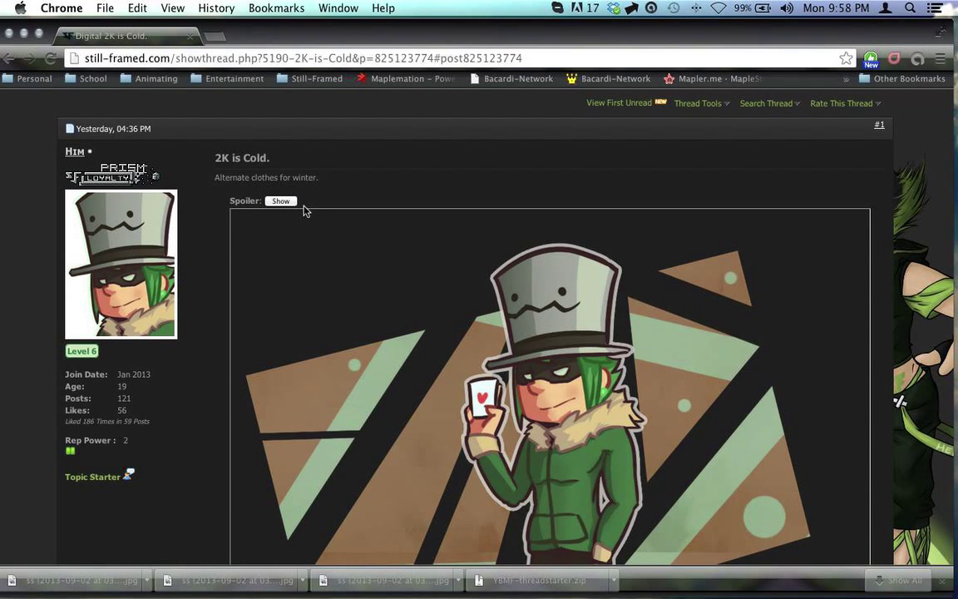
scroll(304, 207, "down", 5)
scroll(303, 207, "down", 6)
scroll(301, 206, "up", 15)
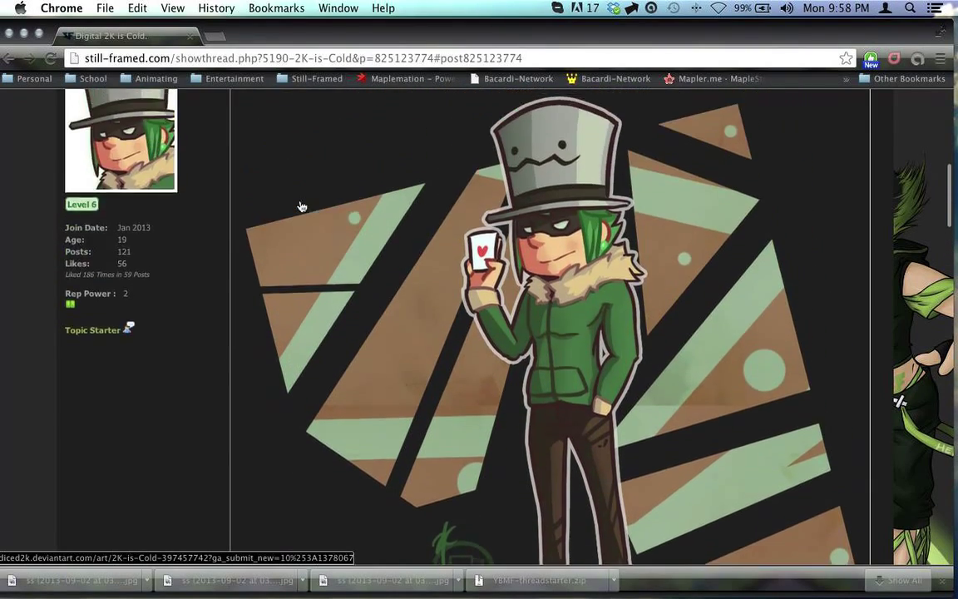
scroll(295, 225, "down", 6)
left_click(281, 160)
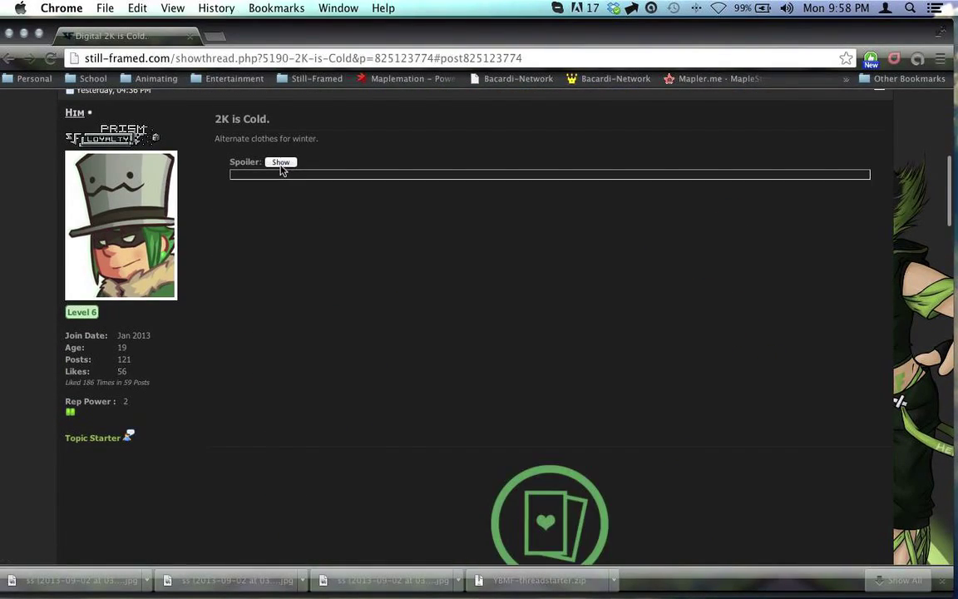
Scroll past posts #2 and #3 down to the Quick Reply editor
scroll(283, 175, "down", 4)
scroll(287, 176, "down", 6)
scroll(291, 175, "down", 1)
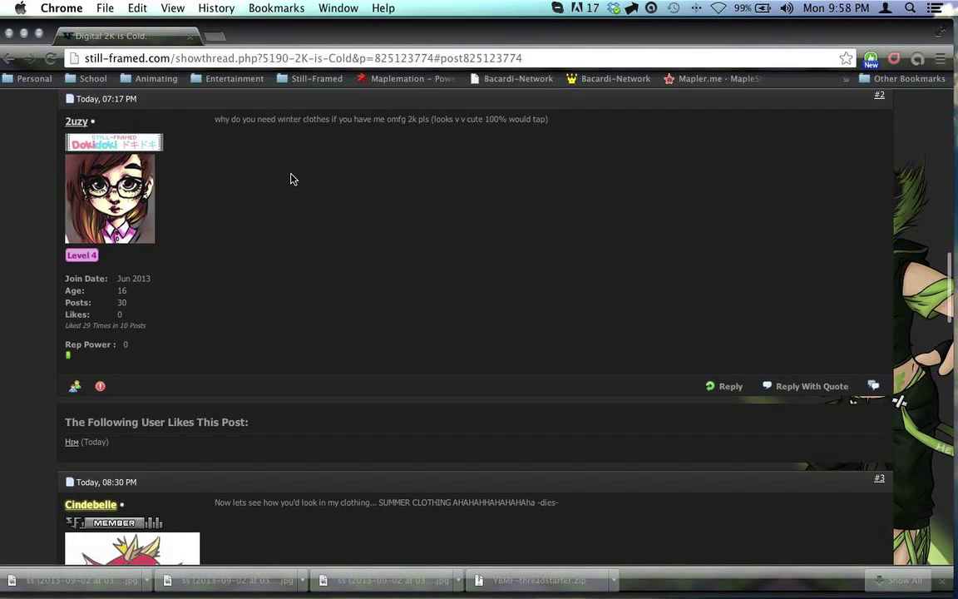
scroll(291, 178, "down", 7)
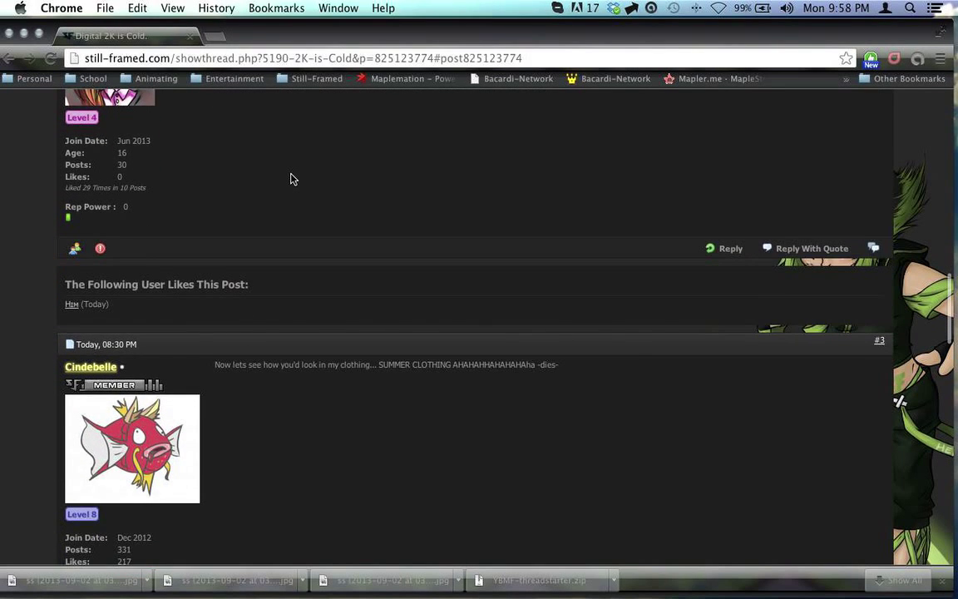
scroll(291, 179, "down", 6)
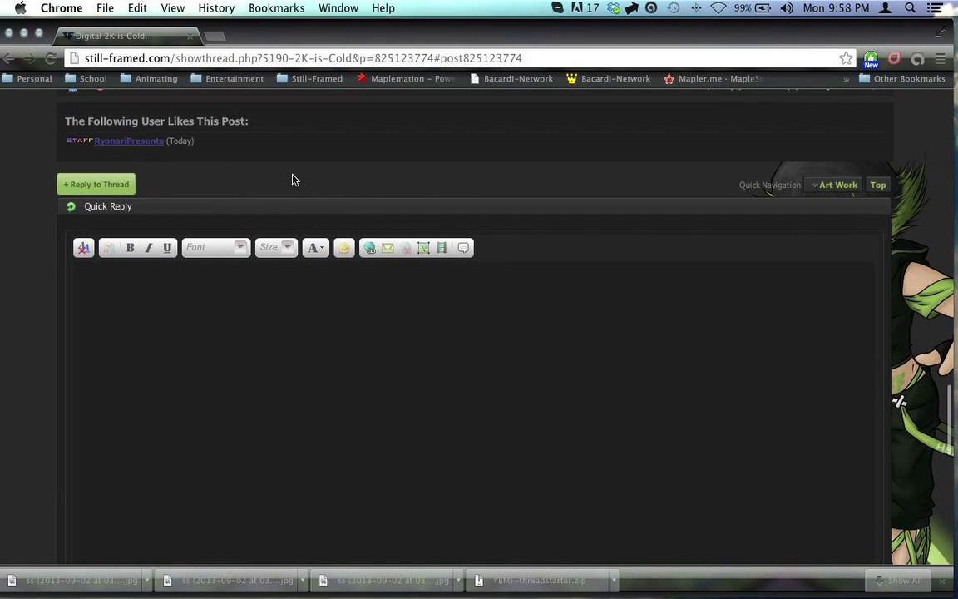
scroll(292, 179, "down", 1)
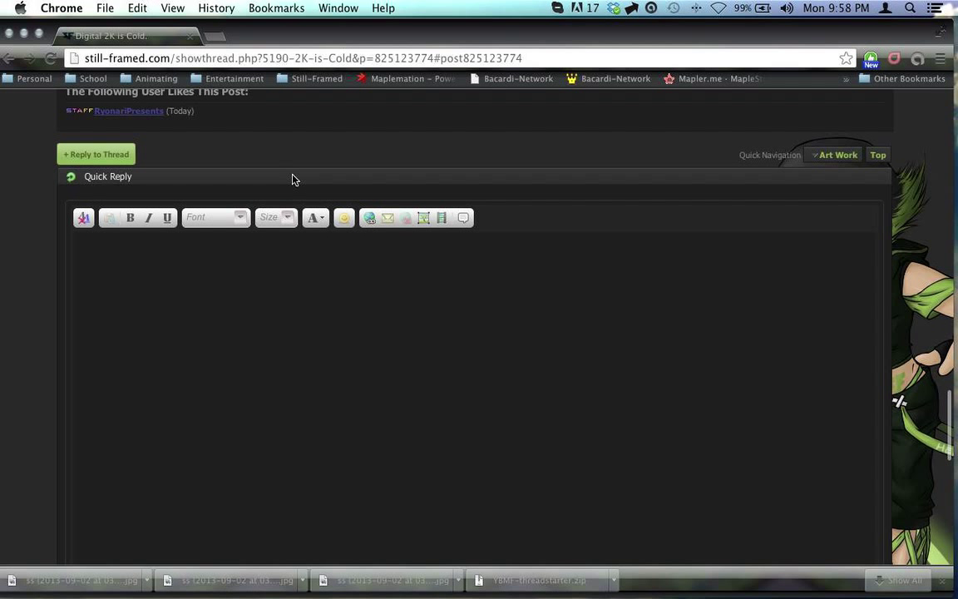
Post the quick reply 'Hey that looks nice! keep good work!' to the thread
left_click(311, 299)
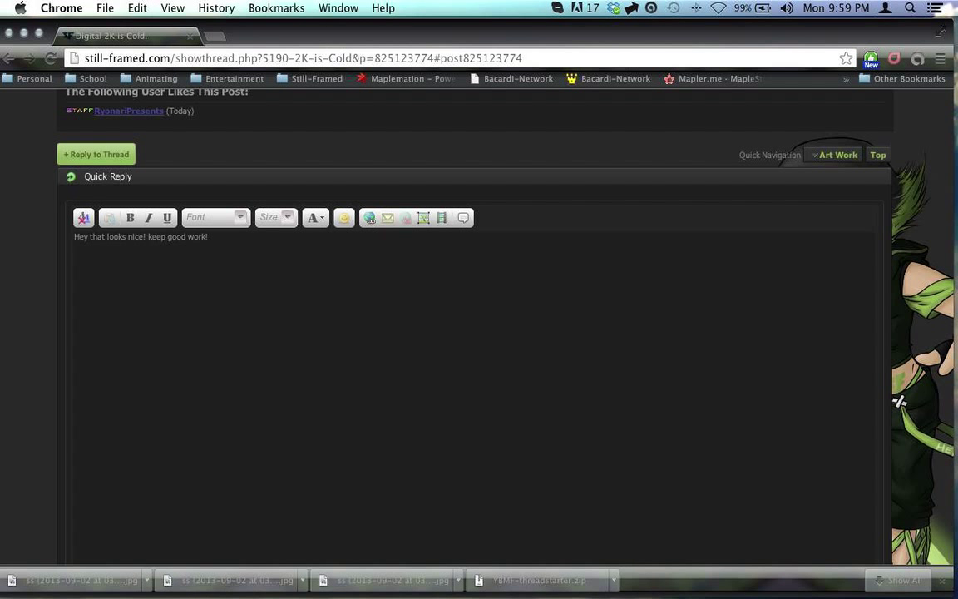
scroll(335, 292, "down", 5)
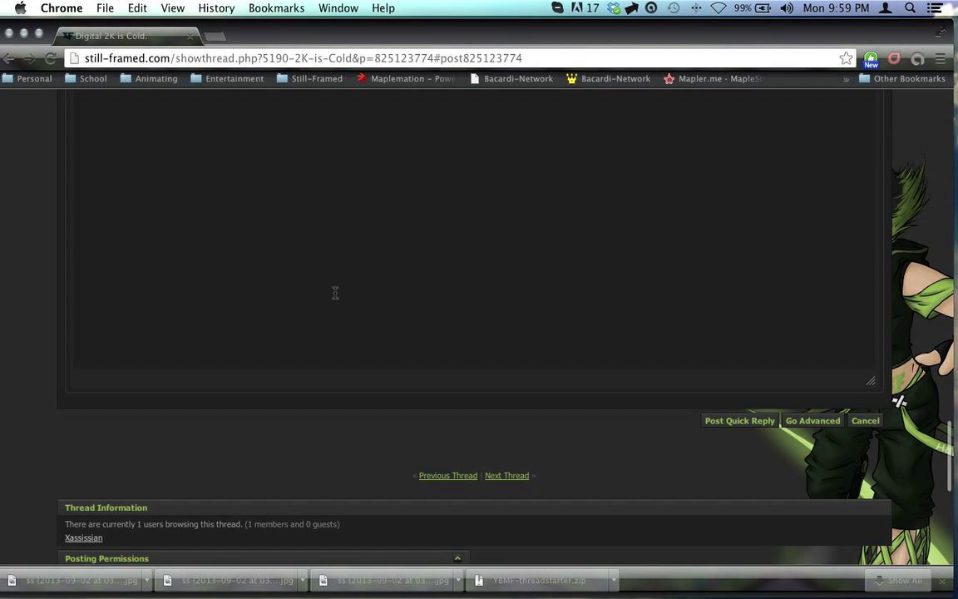
left_click(722, 420)
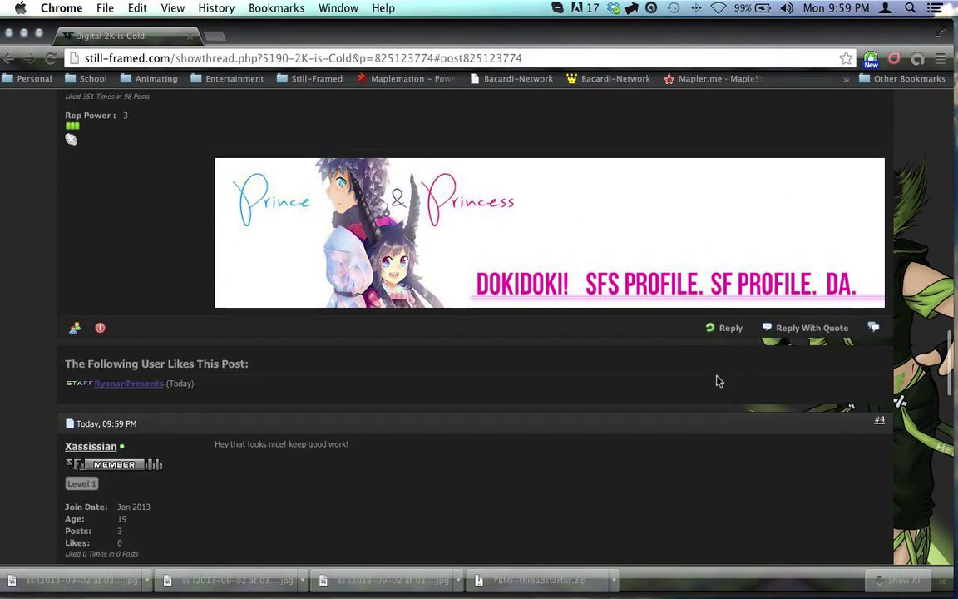
Check the new reply #4, then return to the forum.php index
scroll(718, 379, "up", 3)
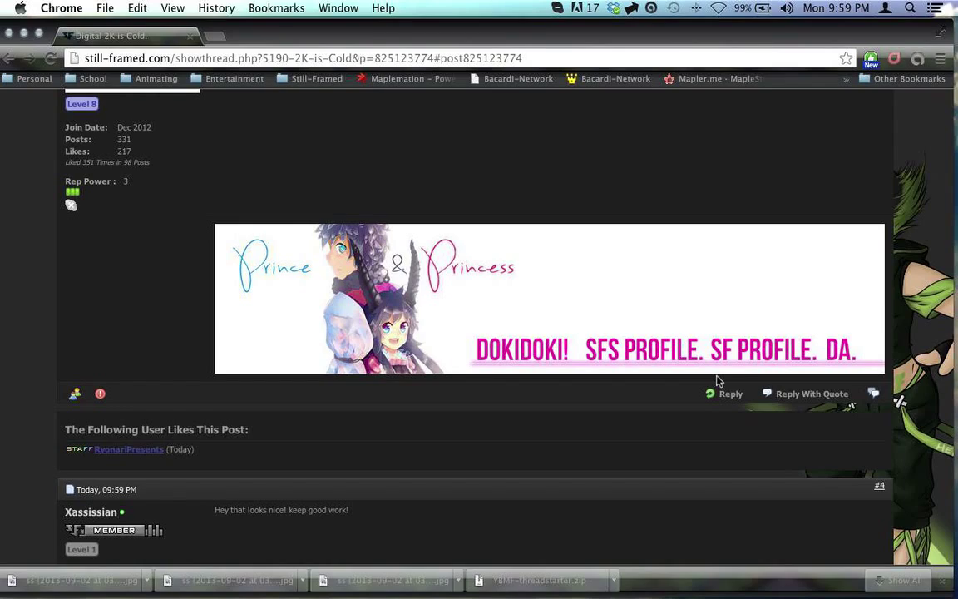
scroll(718, 380, "up", 2)
scroll(718, 380, "down", 8)
scroll(718, 380, "up", 15)
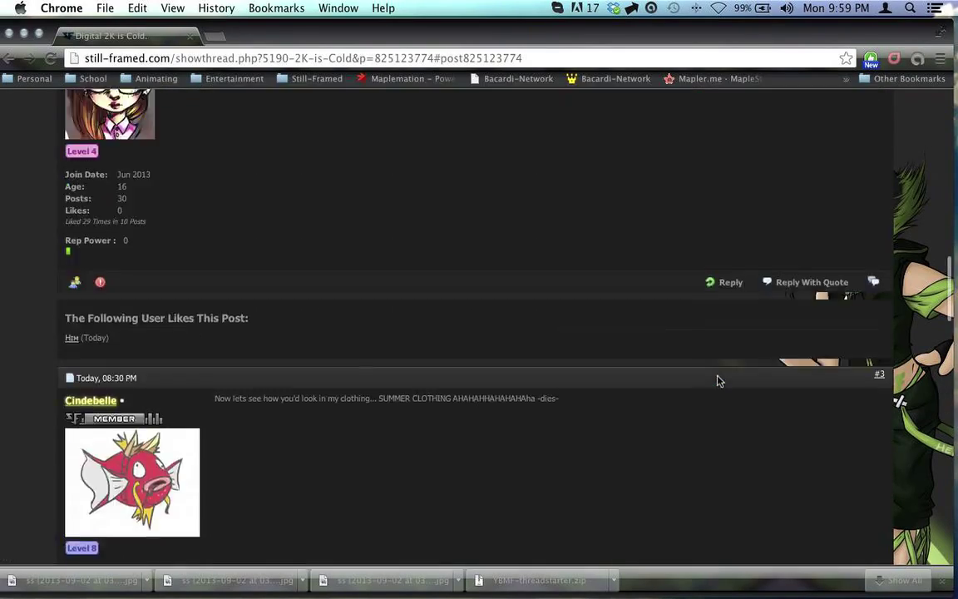
key("super+r")
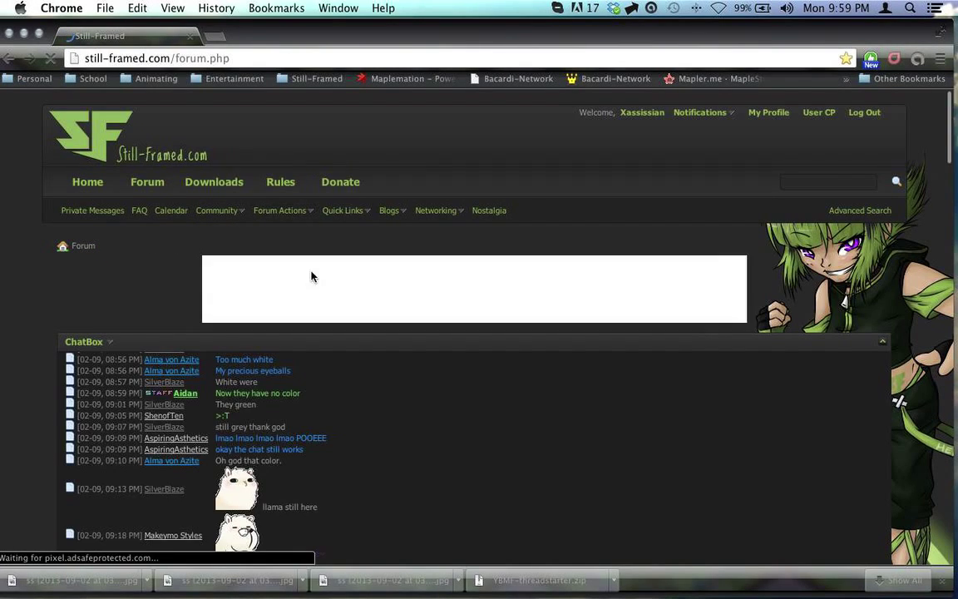
scroll(314, 276, "down", 10)
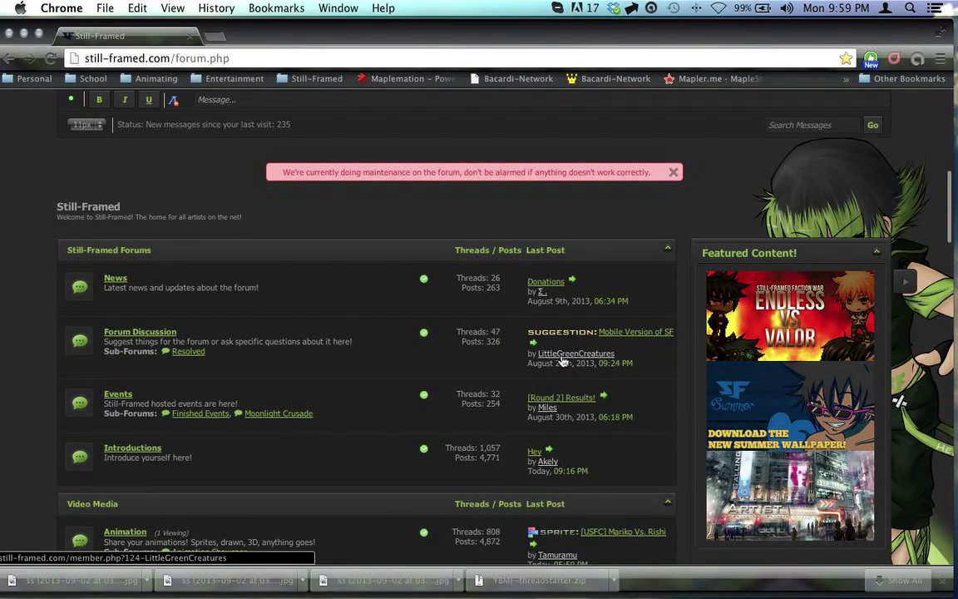
scroll(545, 416, "down", 5)
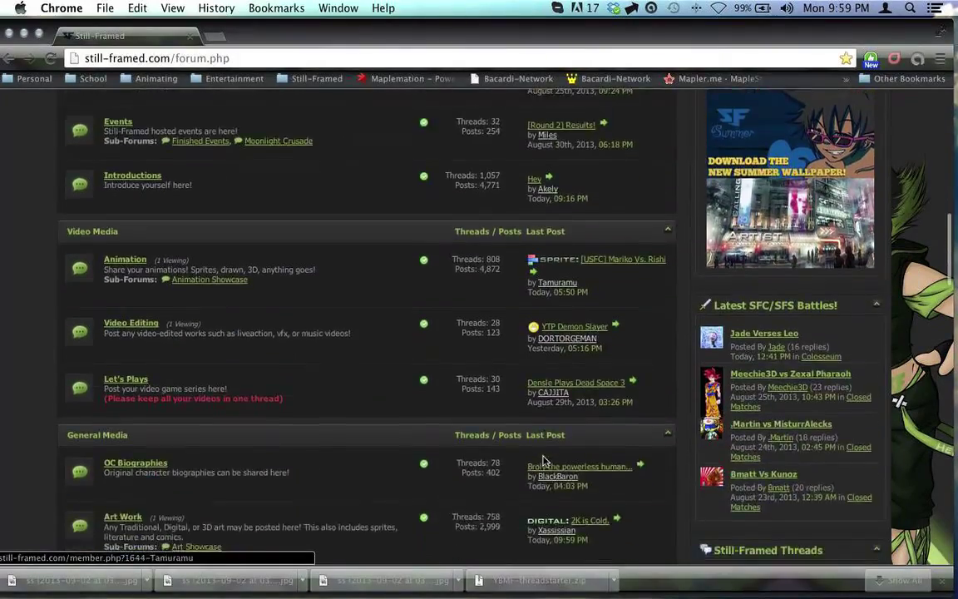
scroll(536, 447, "down", 8)
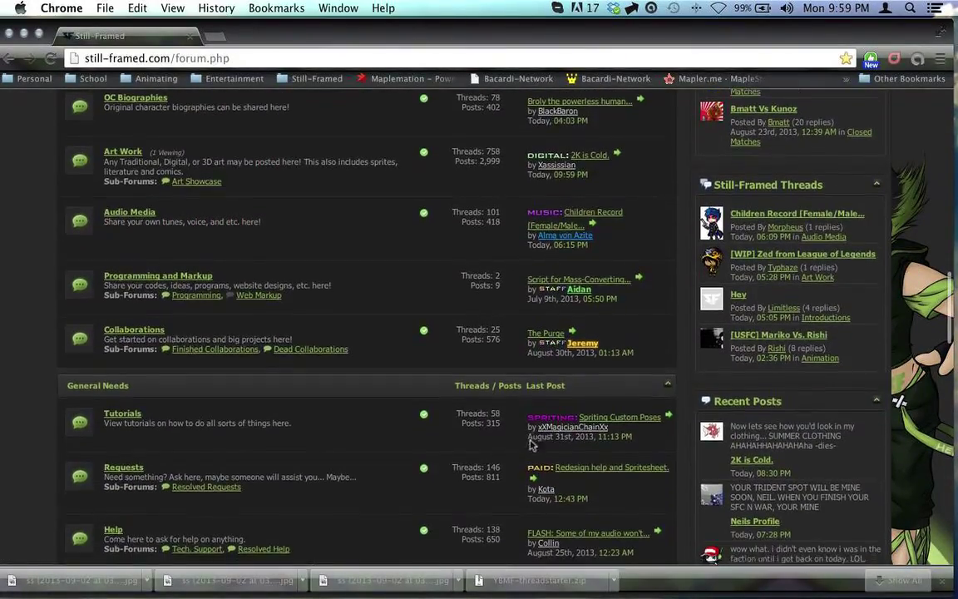
scroll(511, 419, "up", 4)
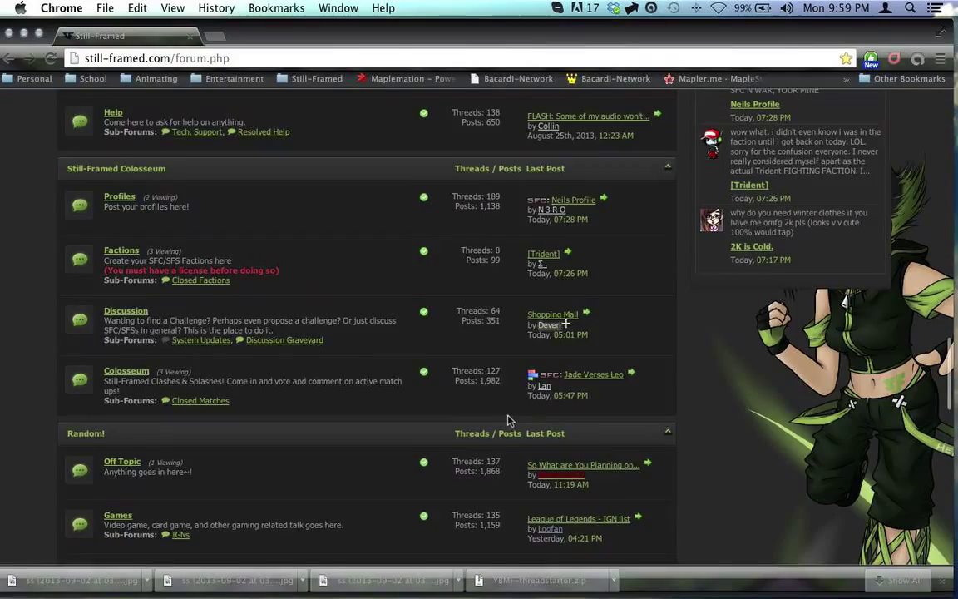
scroll(503, 411, "up", 12)
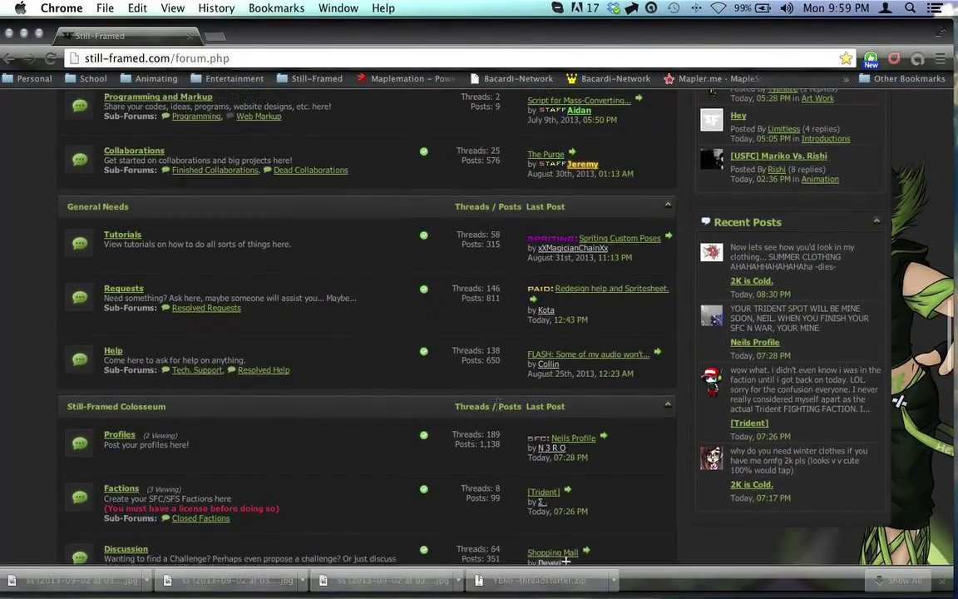
scroll(496, 406, "down", 1)
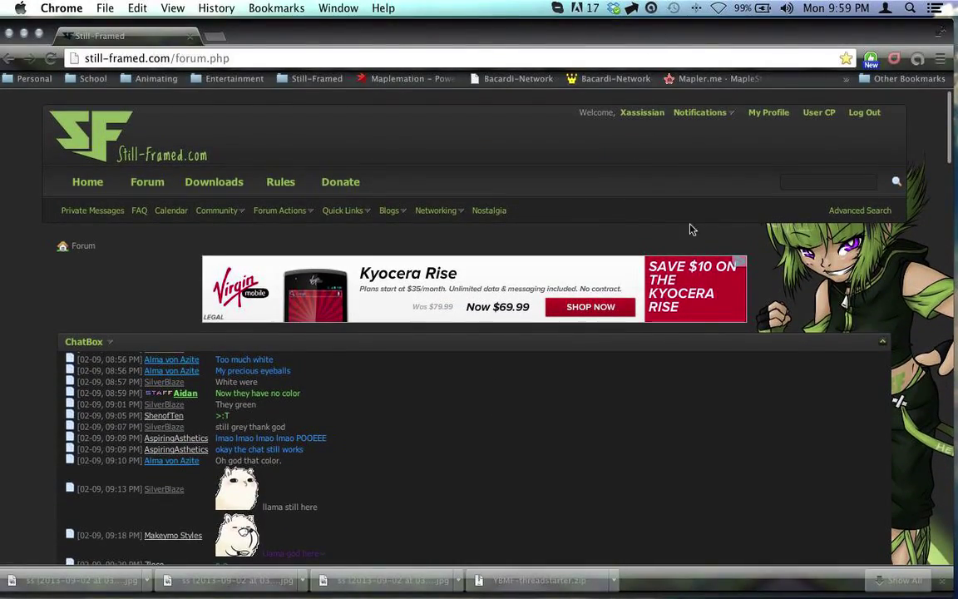
scroll(701, 220, "down", 12)
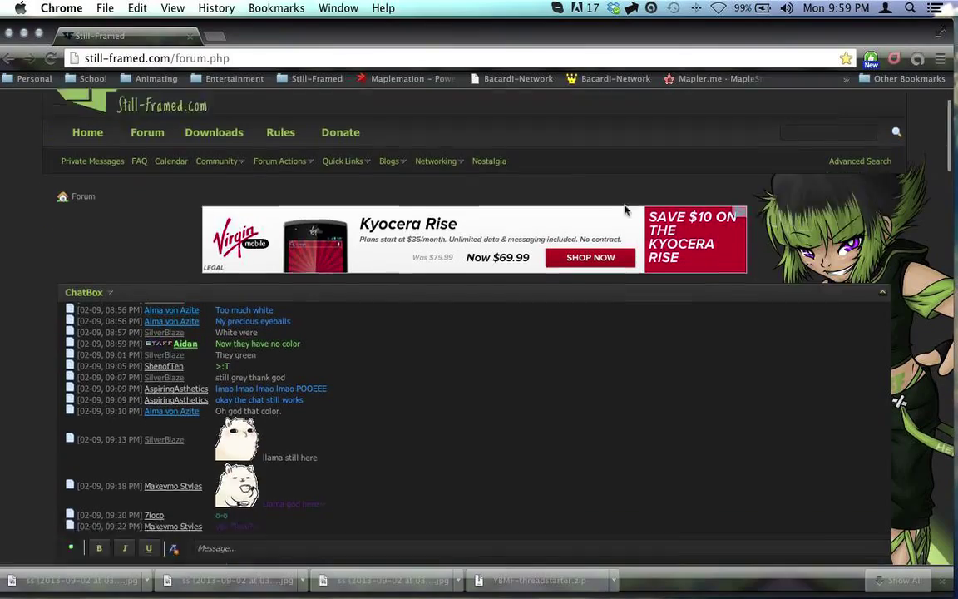
scroll(626, 209, "up", 2)
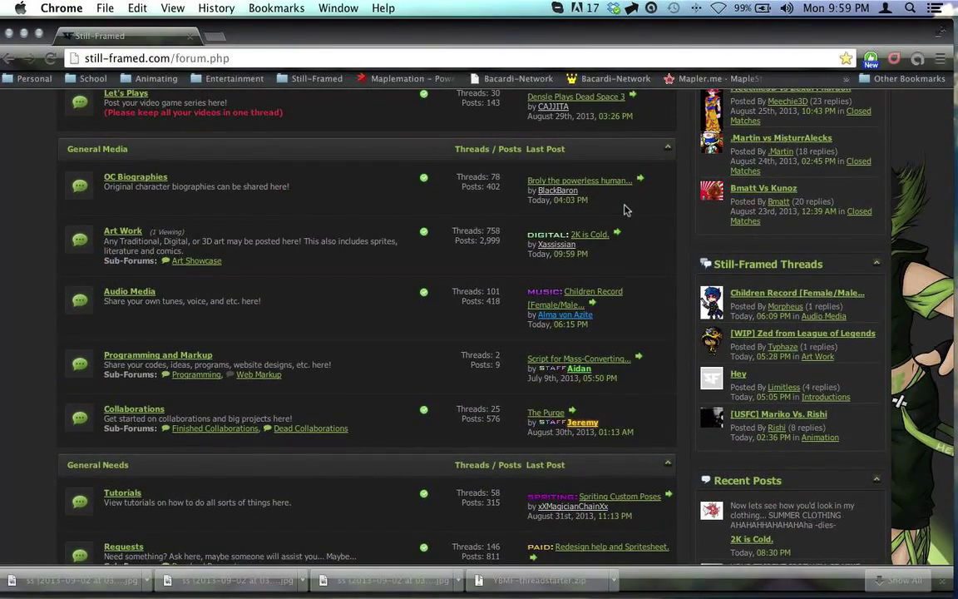
scroll(626, 210, "up", 2)
scroll(624, 206, "up", 10)
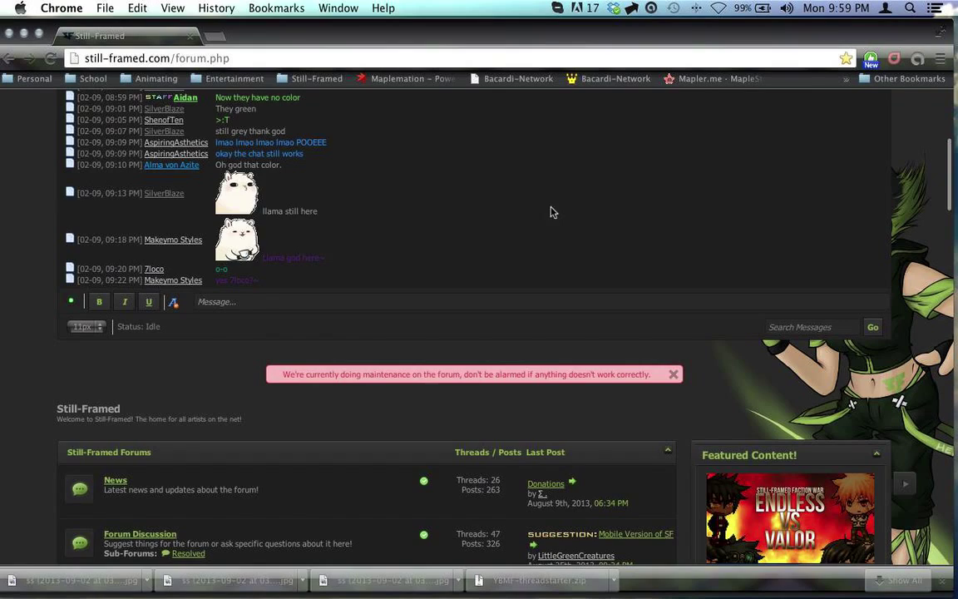
scroll(135, 340, "up", 4)
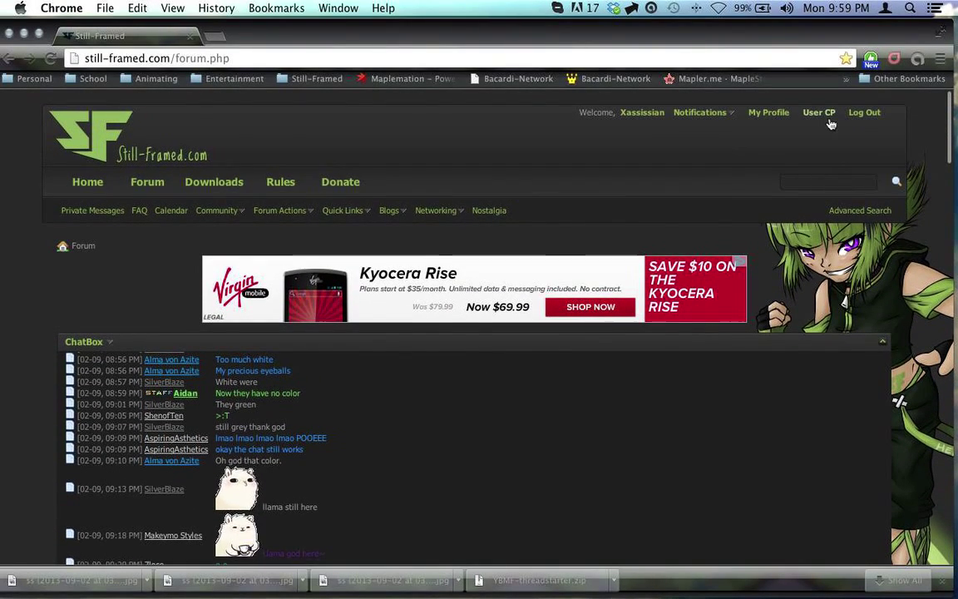
Go to the User CP and open Edit Profile under My Settings
left_click(818, 121)
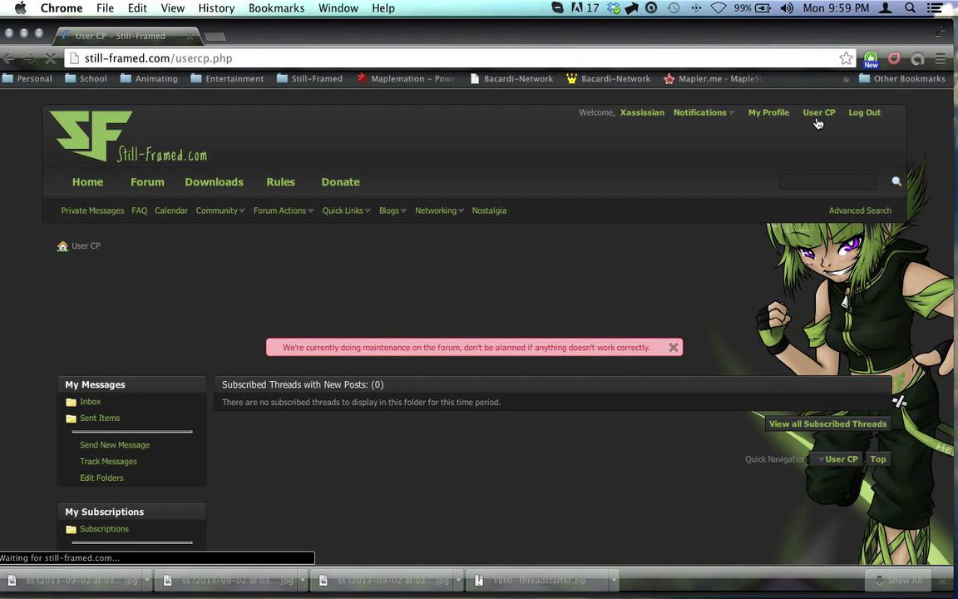
scroll(458, 97, "down", 5)
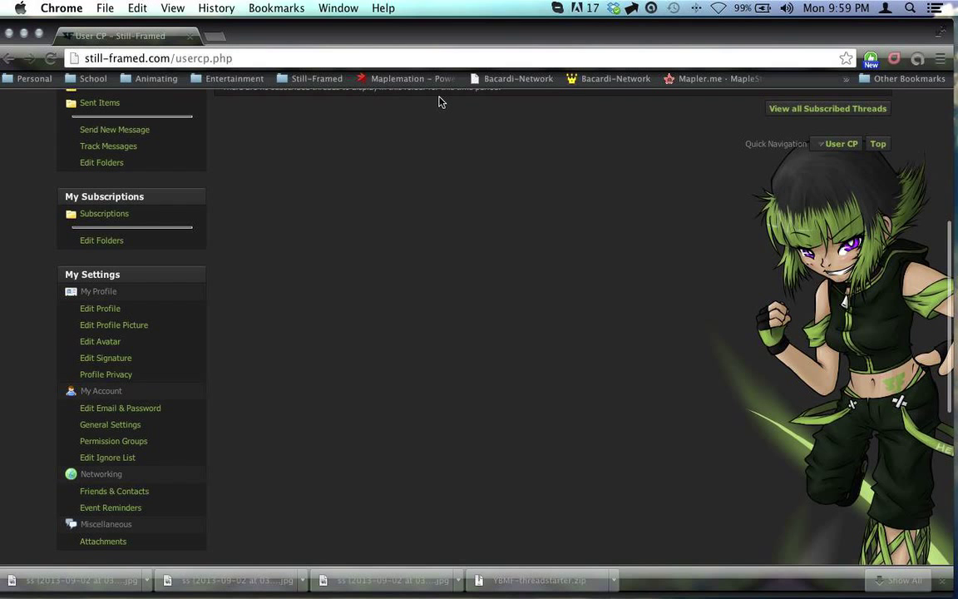
scroll(441, 102, "up", 3)
scroll(440, 101, "down", 3)
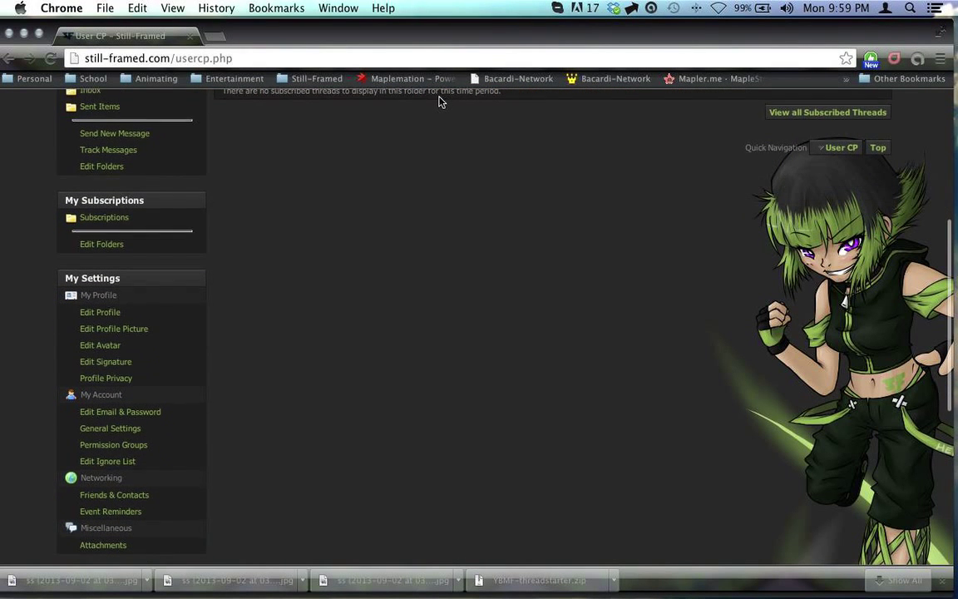
scroll(449, 101, "down", 2)
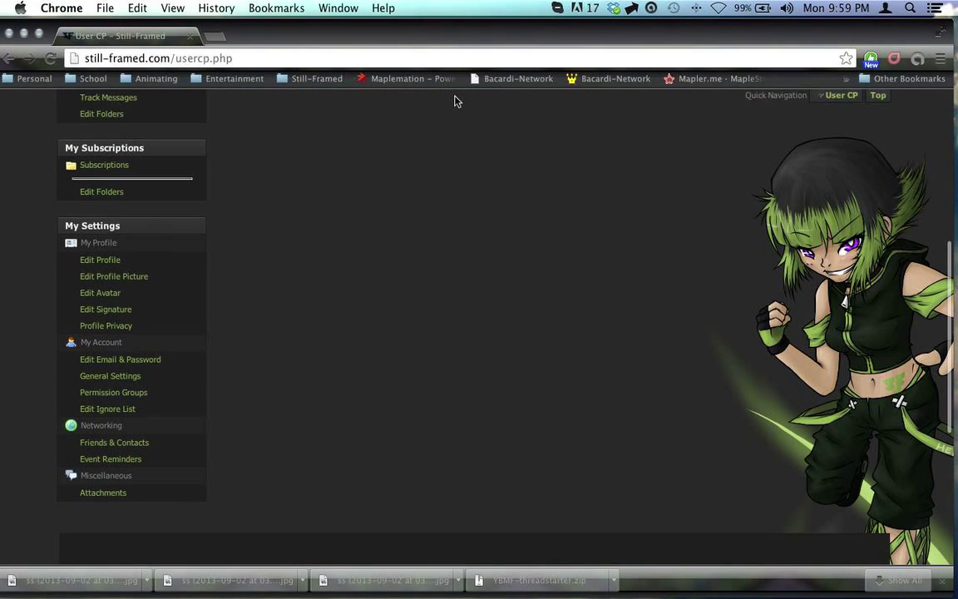
left_click(125, 223)
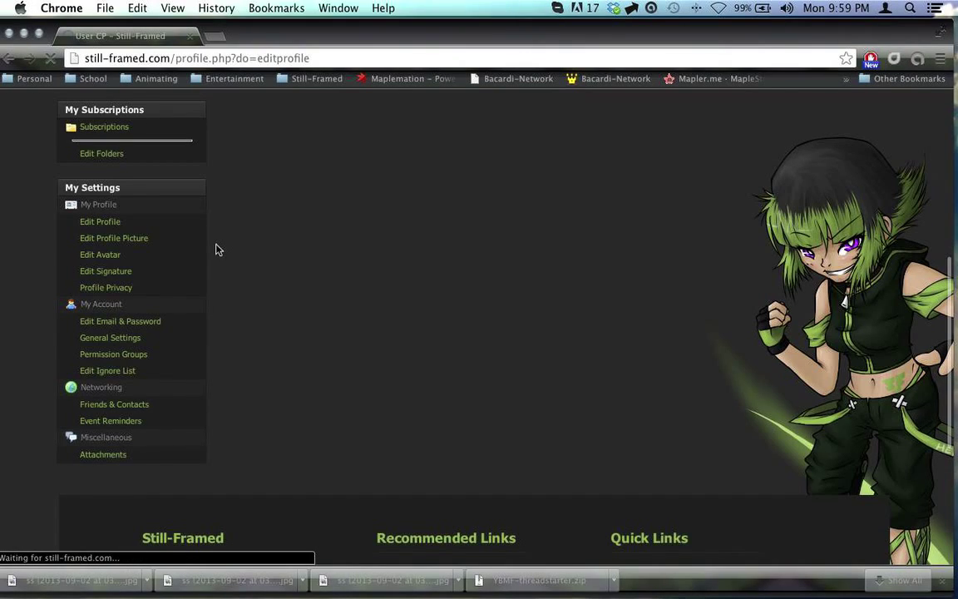
scroll(235, 241, "down", 10)
scroll(237, 241, "up", 10)
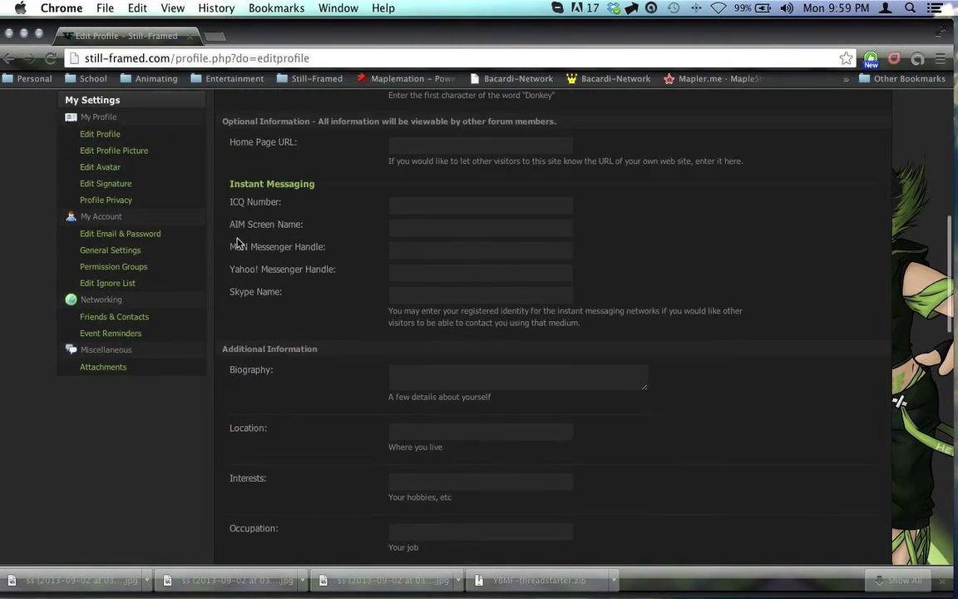
scroll(238, 242, "down", 4)
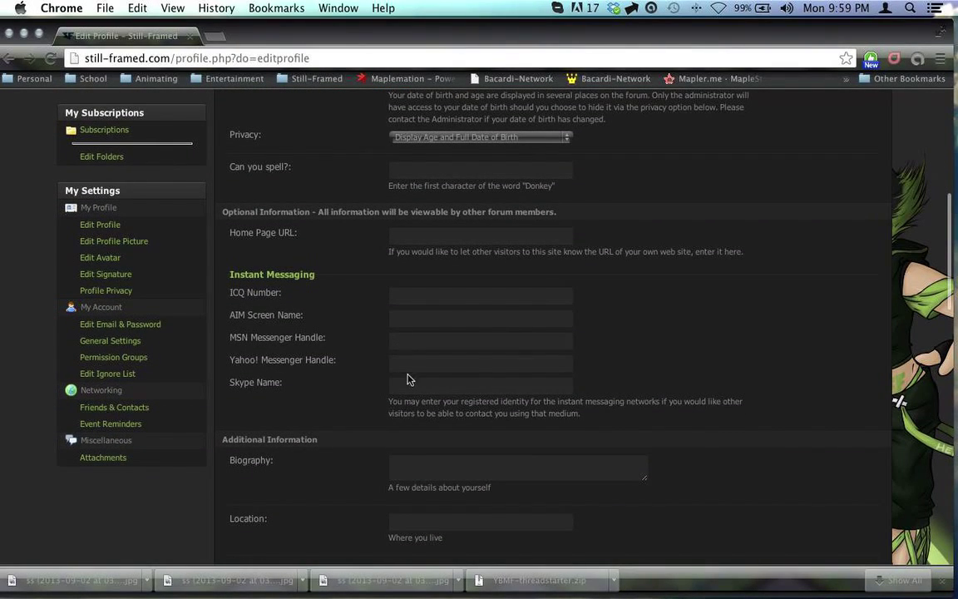
left_click(410, 382)
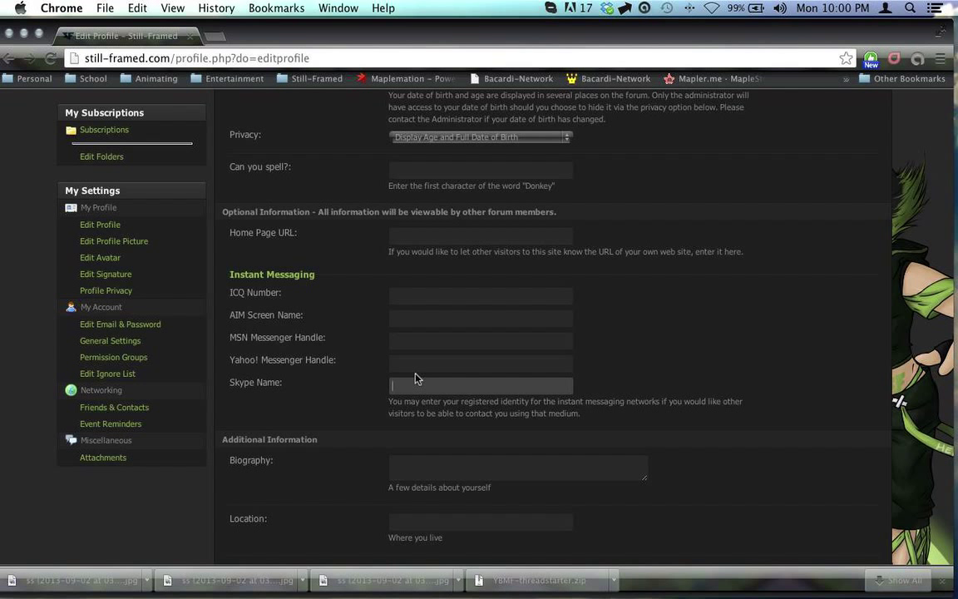
scroll(392, 378, "down", 2)
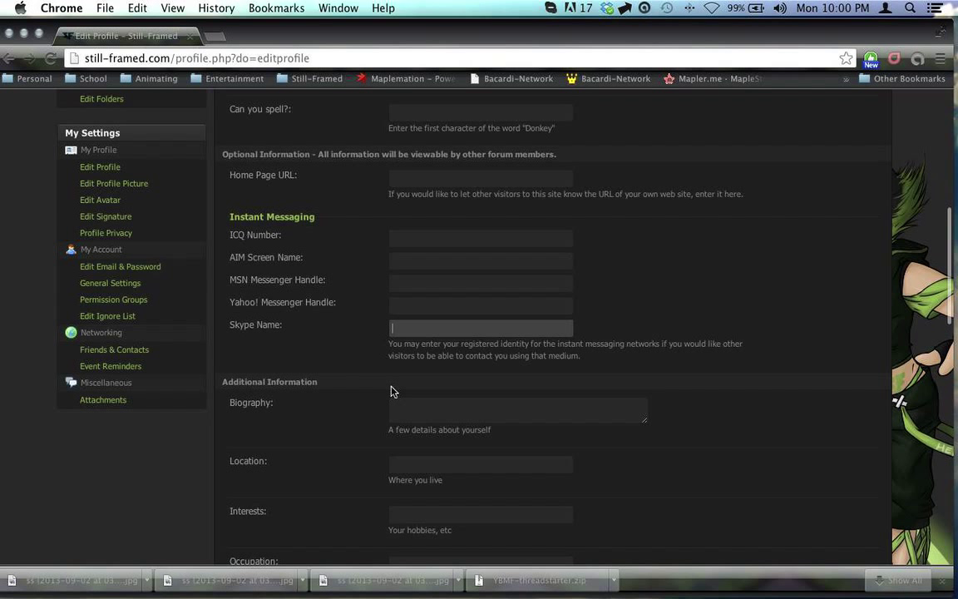
scroll(393, 391, "up", 1)
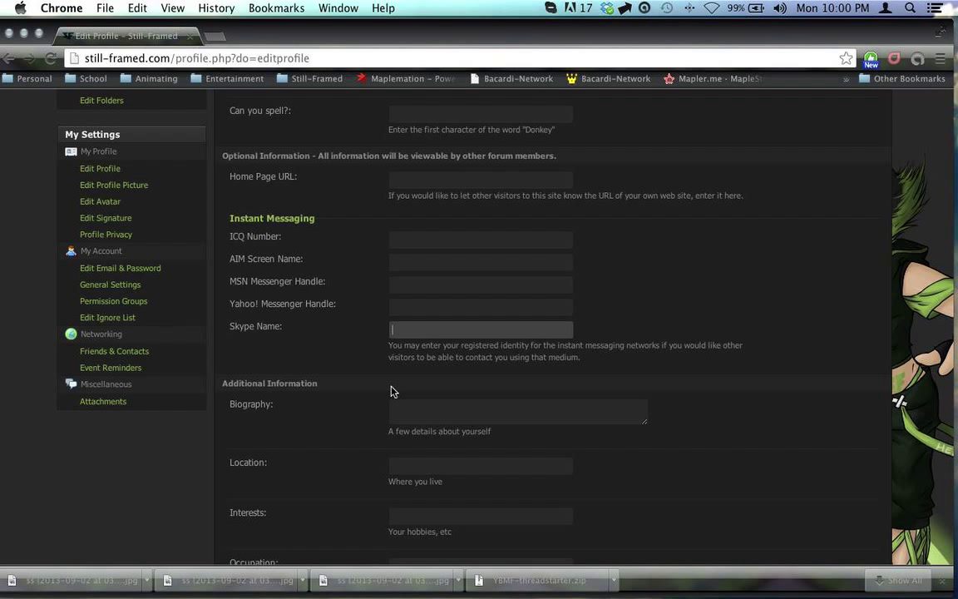
scroll(421, 295, "down", 3)
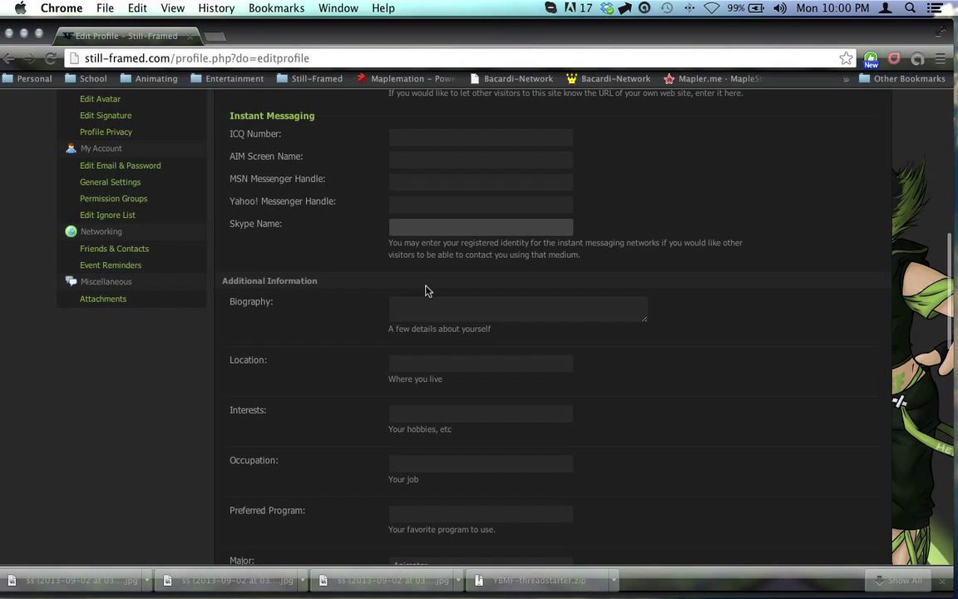
scroll(425, 290, "down", 1)
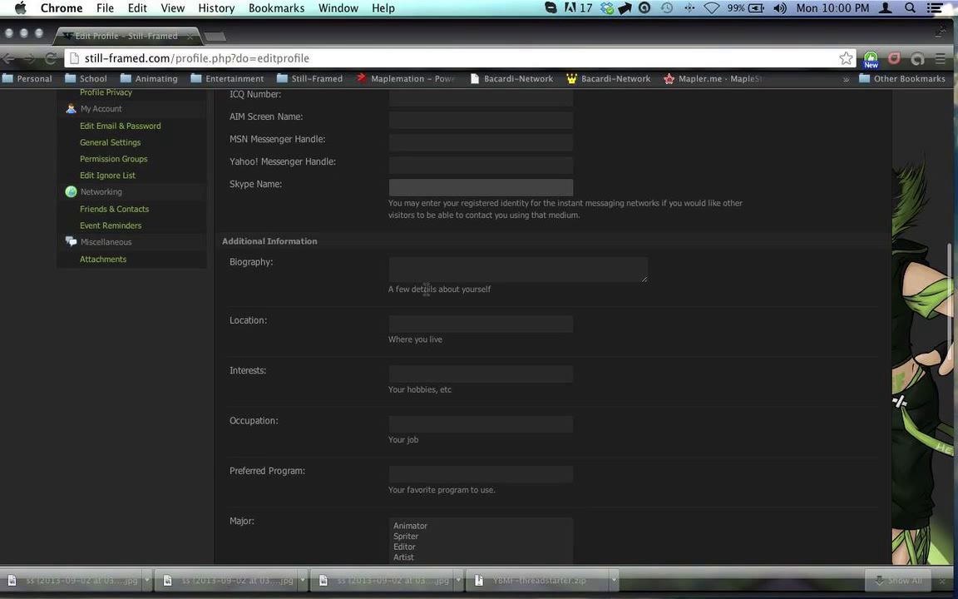
left_click(438, 272)
left_click(445, 317)
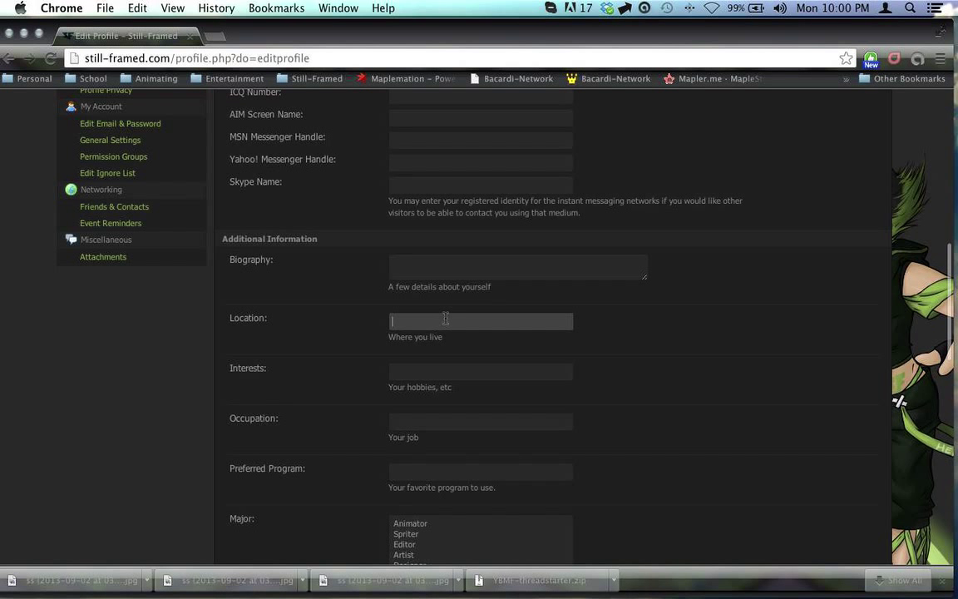
scroll(513, 322, "down", 3)
left_click(468, 278)
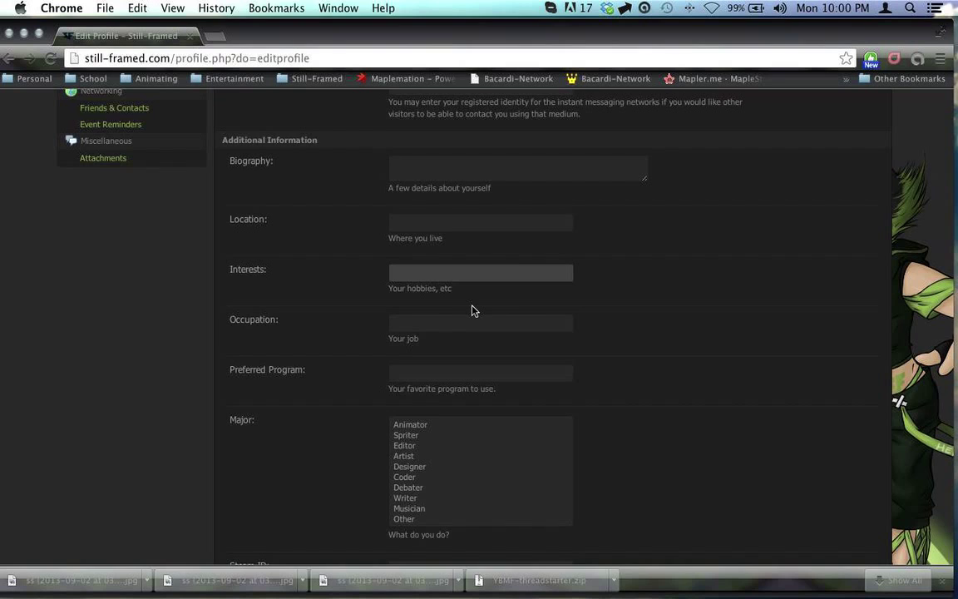
scroll(474, 310, "down", 2)
left_click(479, 280)
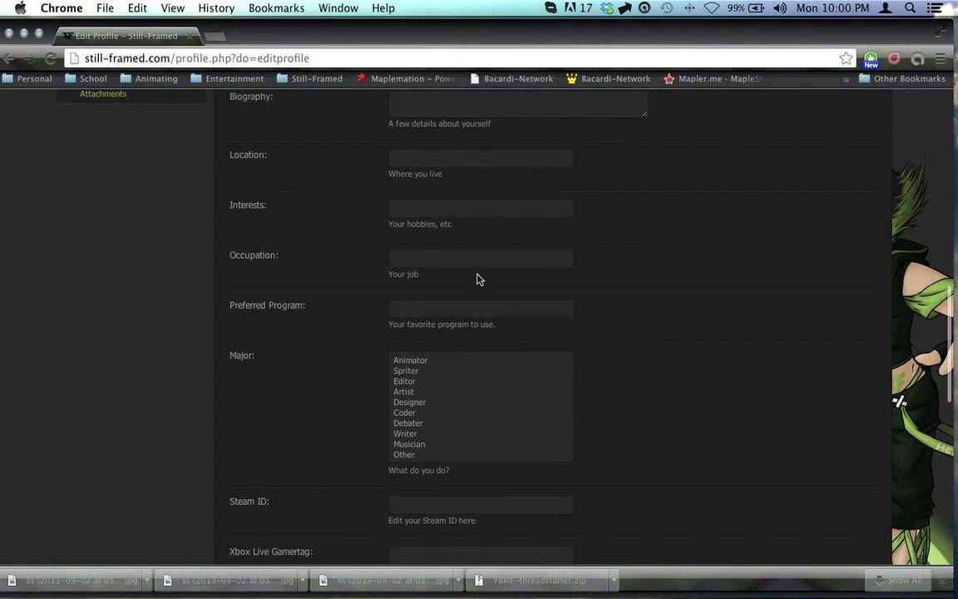
scroll(487, 312, "down", 2)
left_click(429, 257)
scroll(364, 301, "down", 7)
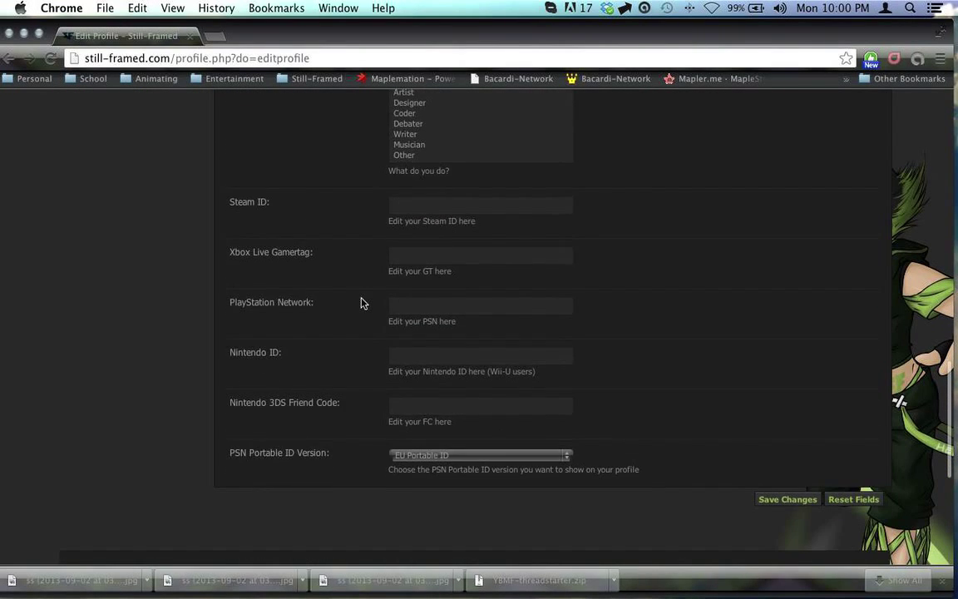
scroll(364, 302, "down", 3)
scroll(363, 303, "up", 20)
scroll(364, 302, "down", 10)
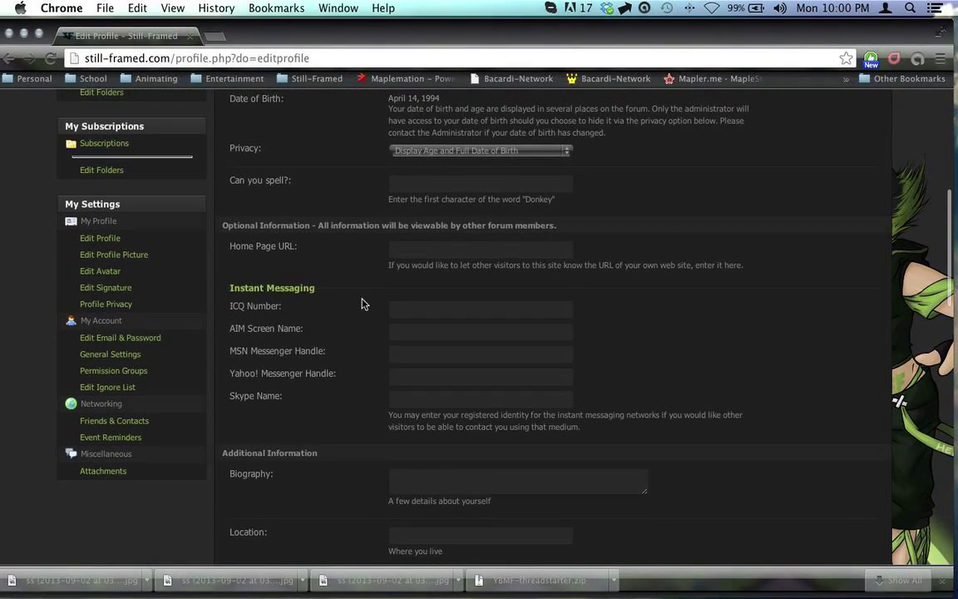
scroll(362, 304, "up", 2)
Reload Edit Profile, review its blank Home Page, Biography and Location fields, then open Profile Privacy
left_click(141, 298)
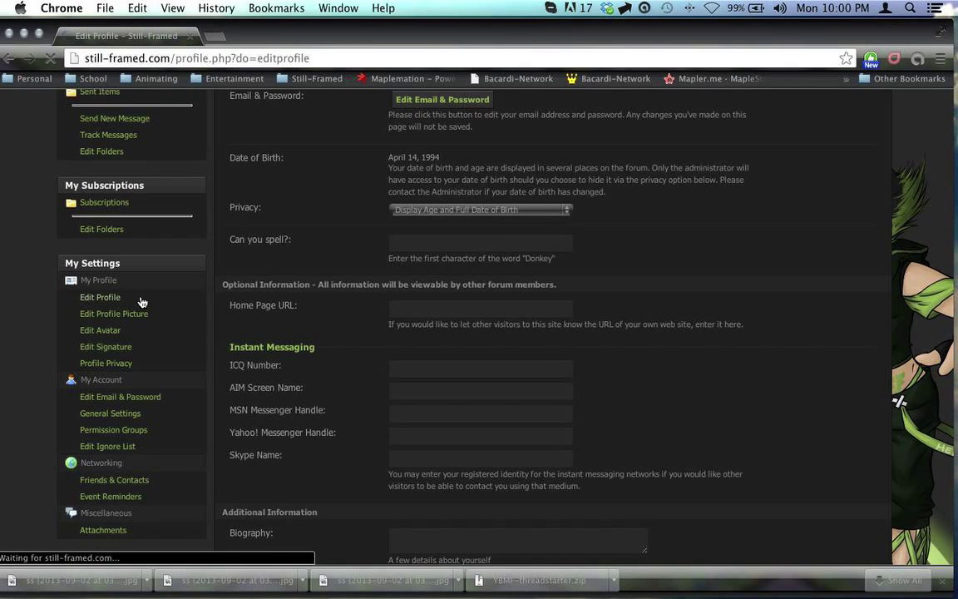
scroll(150, 301, "down", 10)
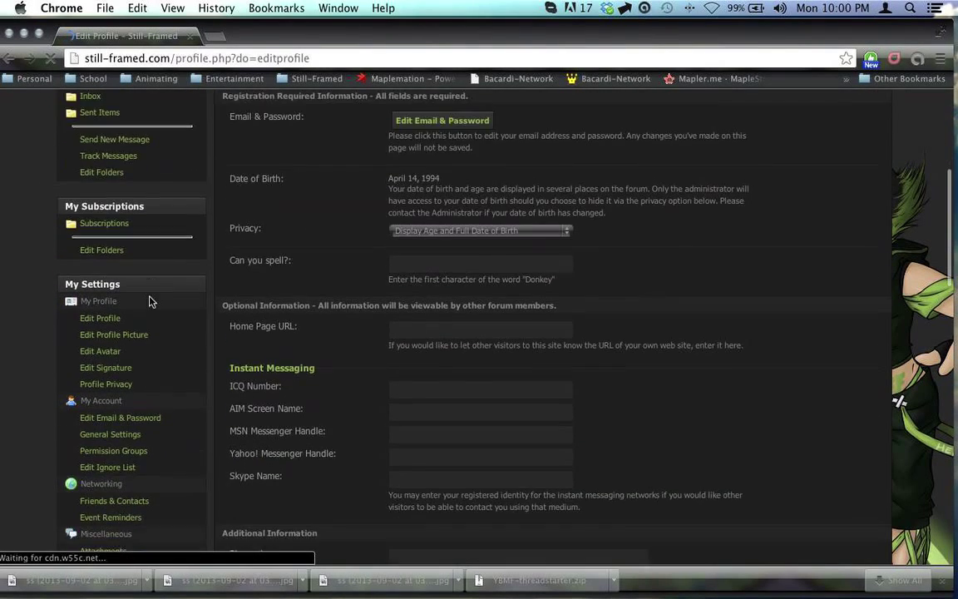
scroll(156, 303, "down", 5)
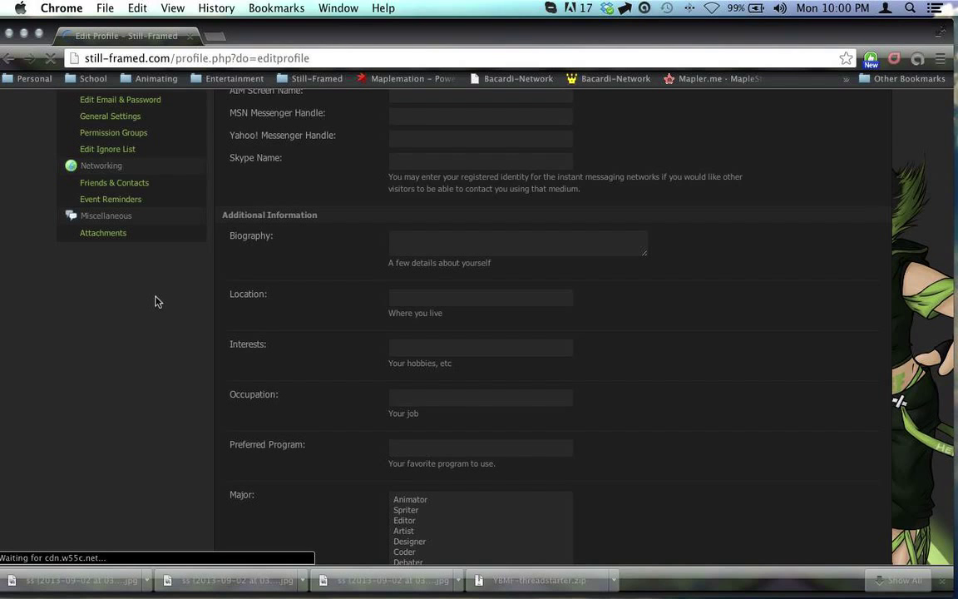
scroll(342, 306, "up", 6)
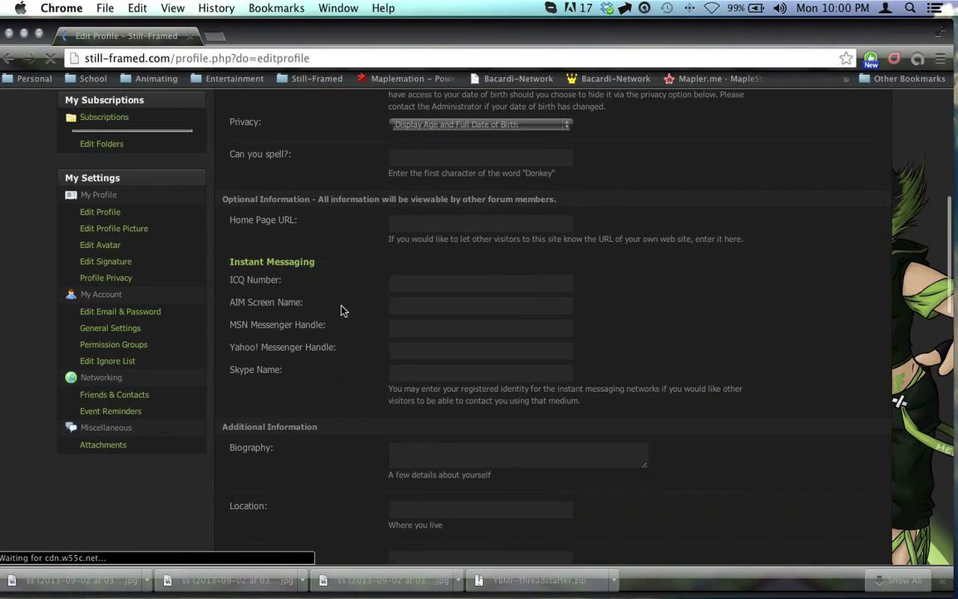
scroll(340, 313, "up", 2)
scroll(340, 314, "down", 2)
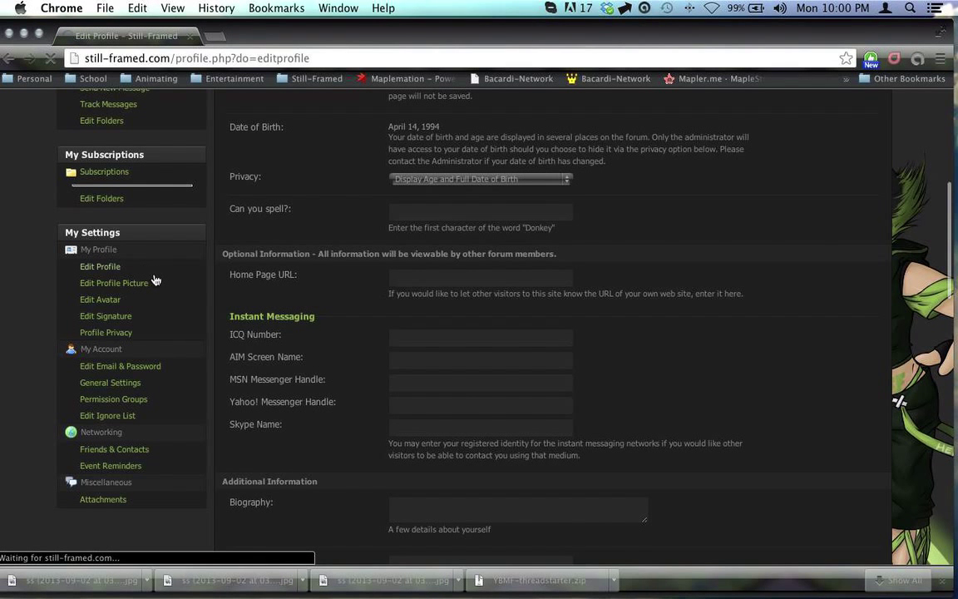
scroll(169, 292, "up", 5)
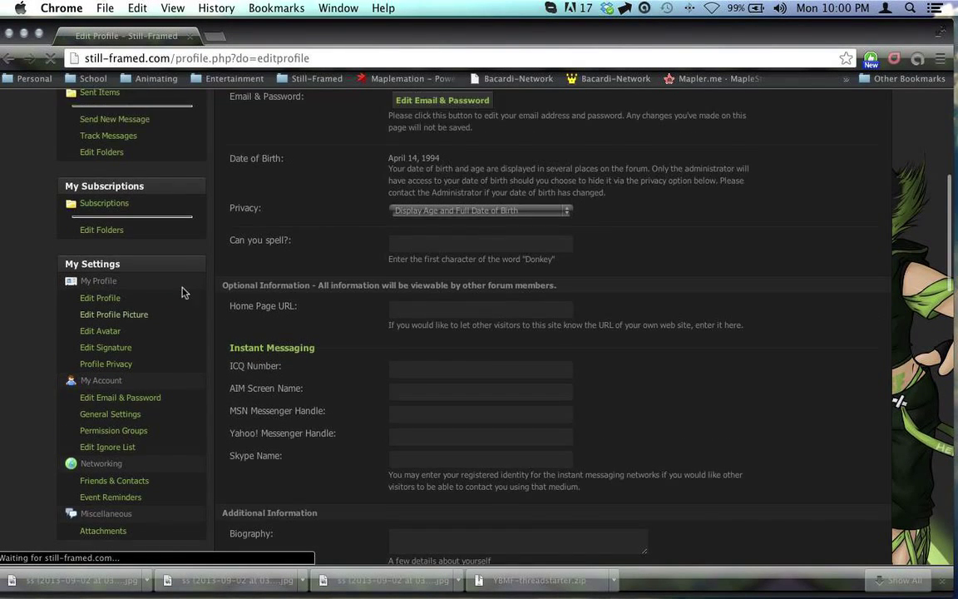
scroll(184, 291, "down", 4)
scroll(183, 291, "down", 3)
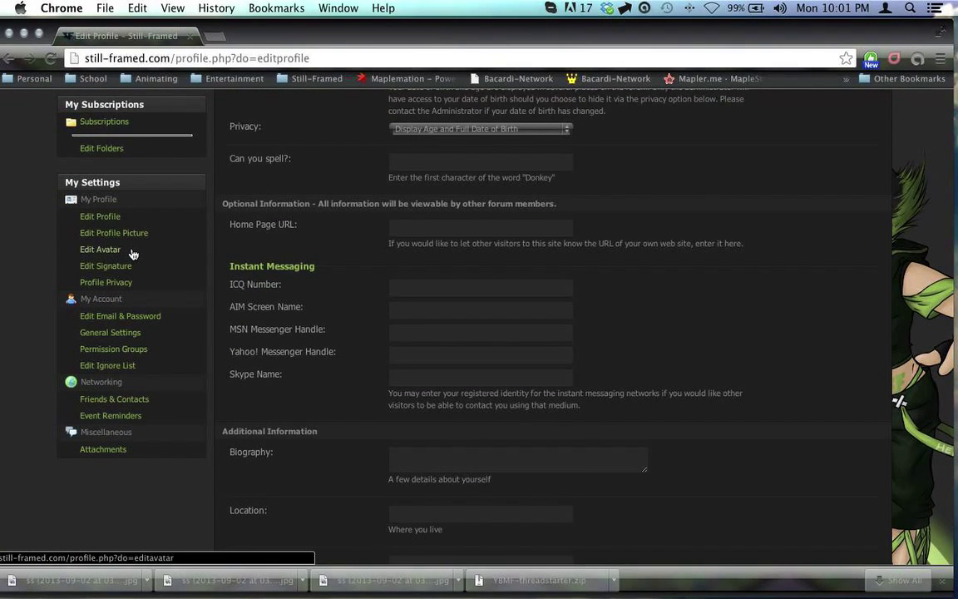
left_click(121, 282)
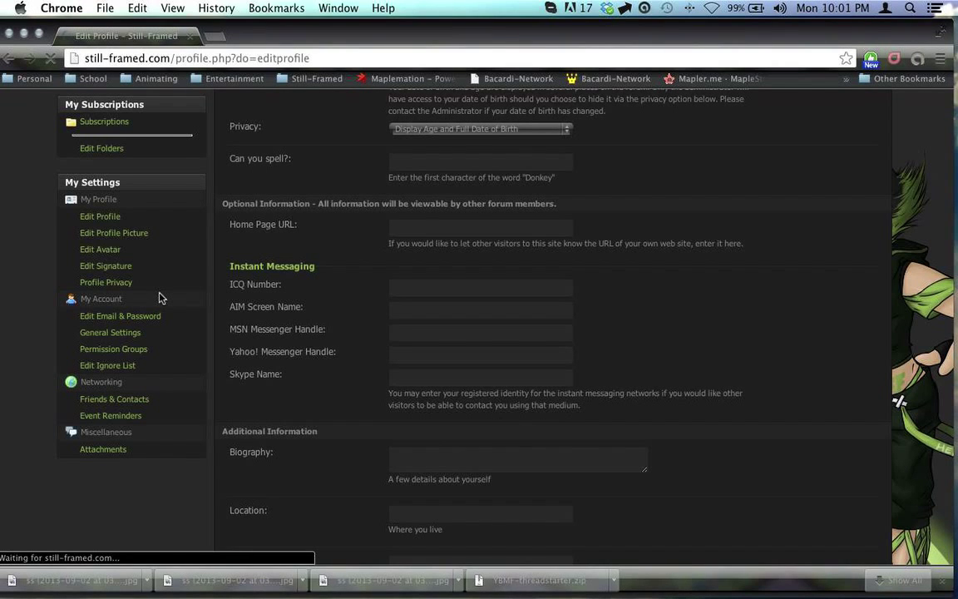
Scroll the Profile Privacy page, then open General Settings from the My Account sidebar
scroll(217, 308, "down", 3)
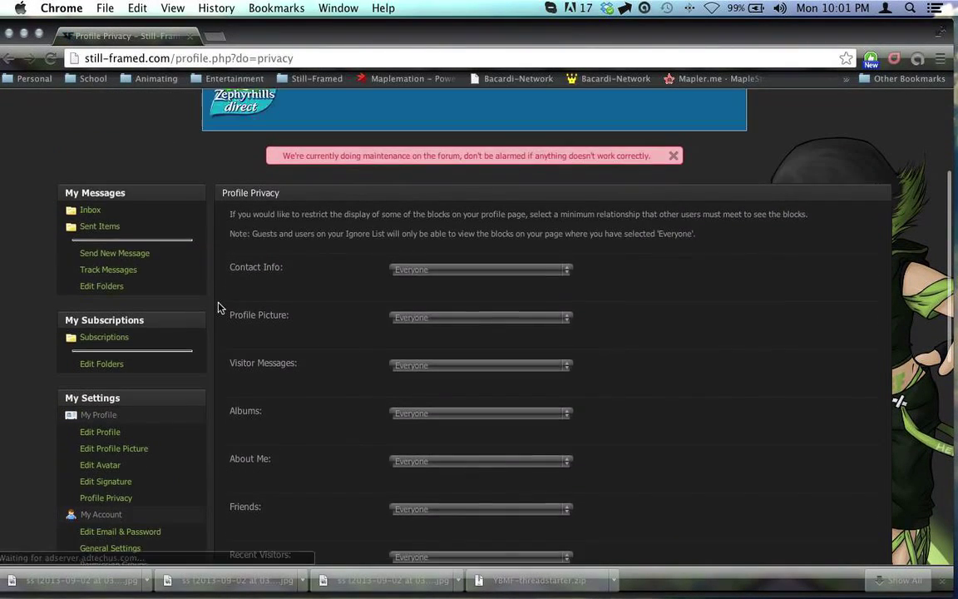
scroll(218, 309, "down", 5)
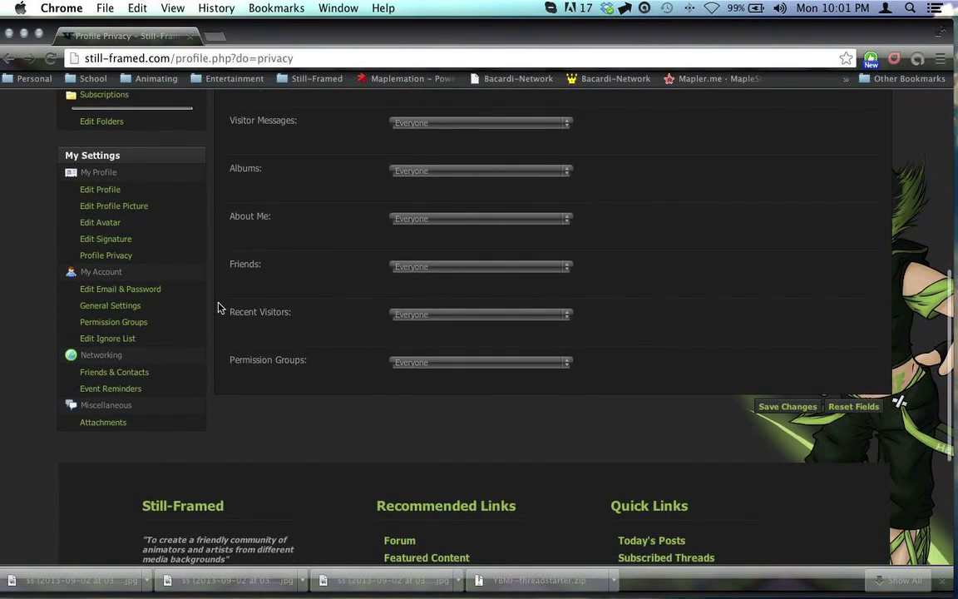
scroll(218, 308, "up", 5)
scroll(217, 309, "down", 4)
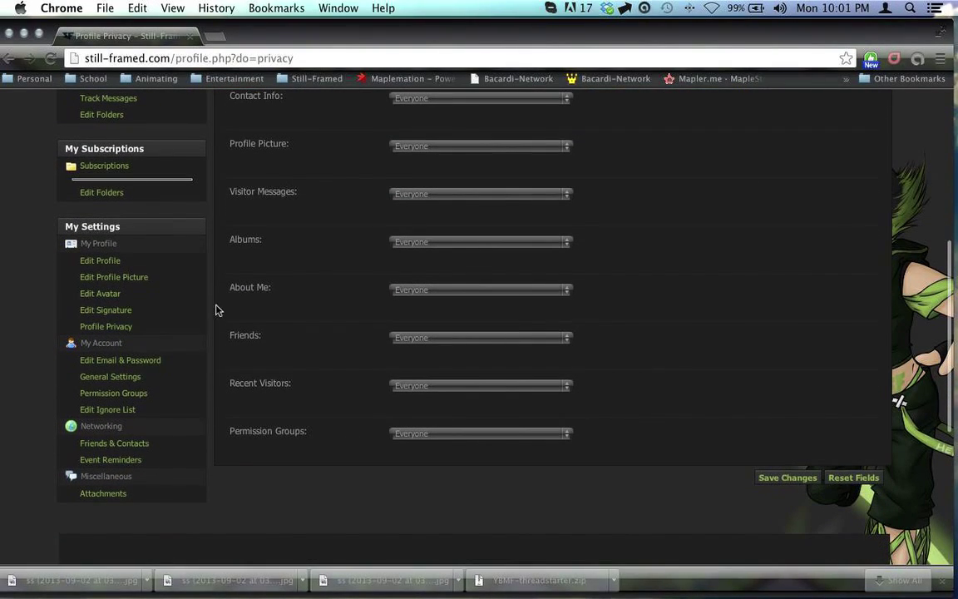
left_click(131, 379)
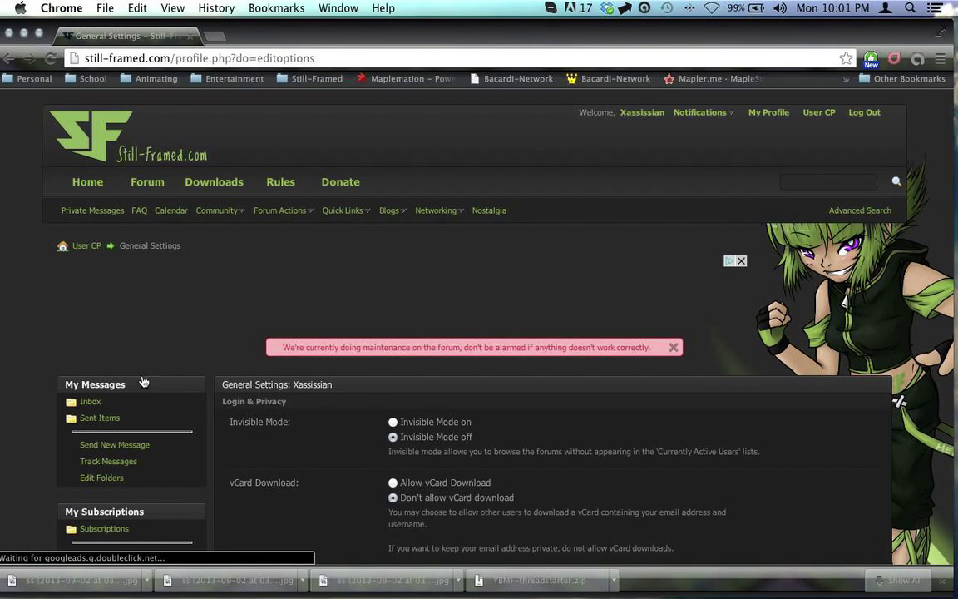
Scroll down General Settings to Miscellaneous Options, showing the Forum Skin dropdown and Save Changes
scroll(207, 376, "down", 3)
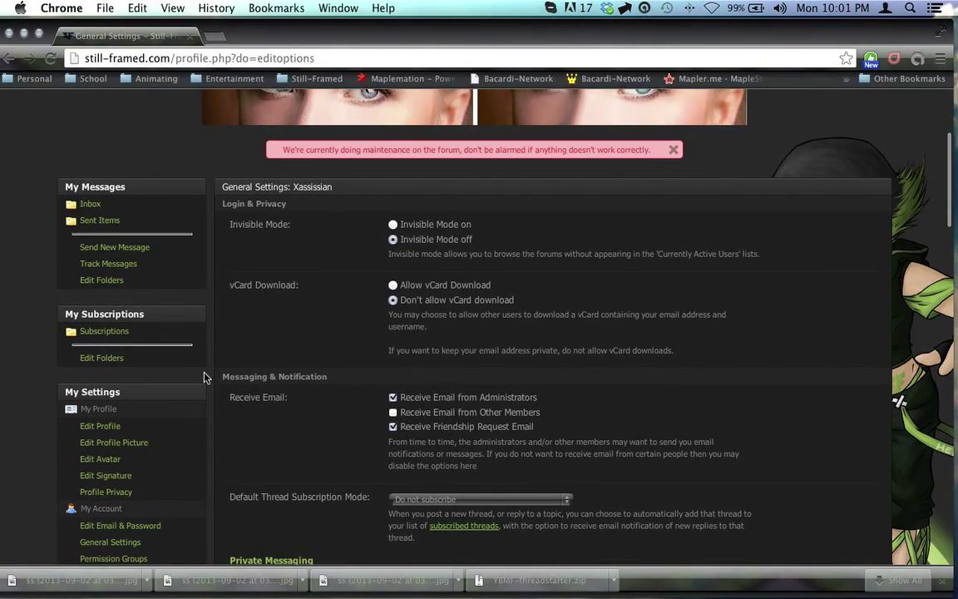
scroll(205, 379, "down", 3)
scroll(206, 379, "down", 1)
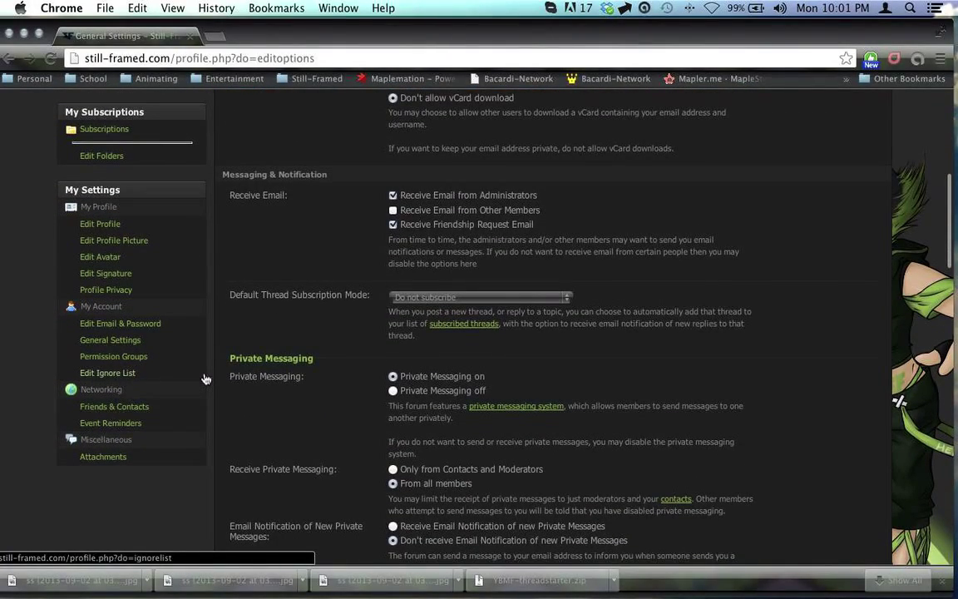
scroll(226, 376, "up", 3)
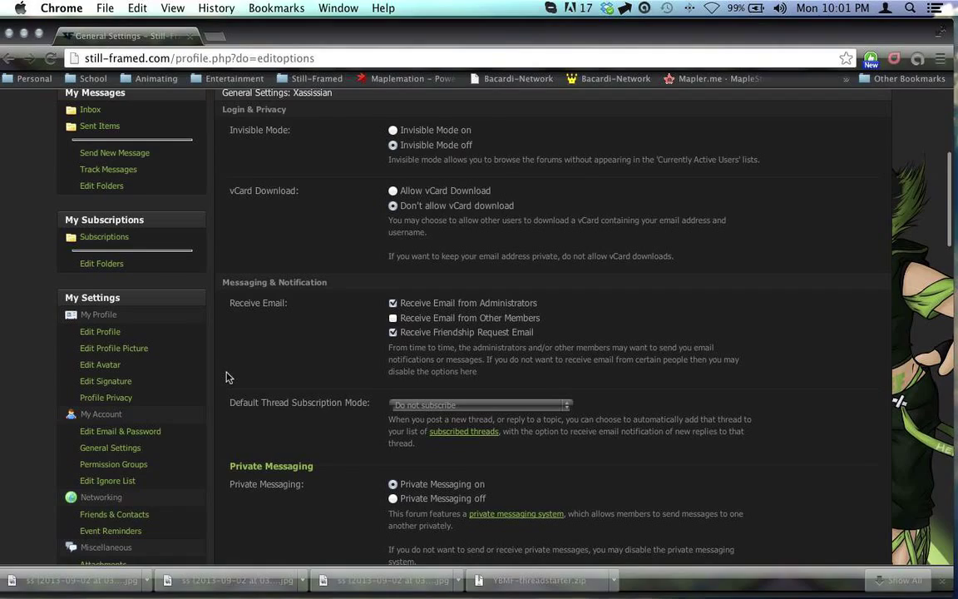
scroll(227, 376, "down", 1)
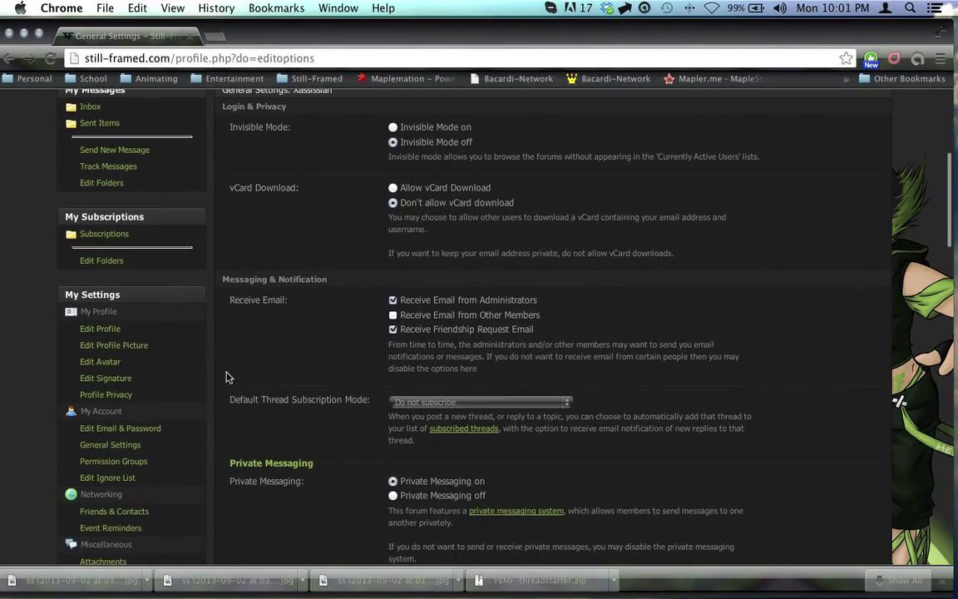
scroll(226, 377, "down", 1)
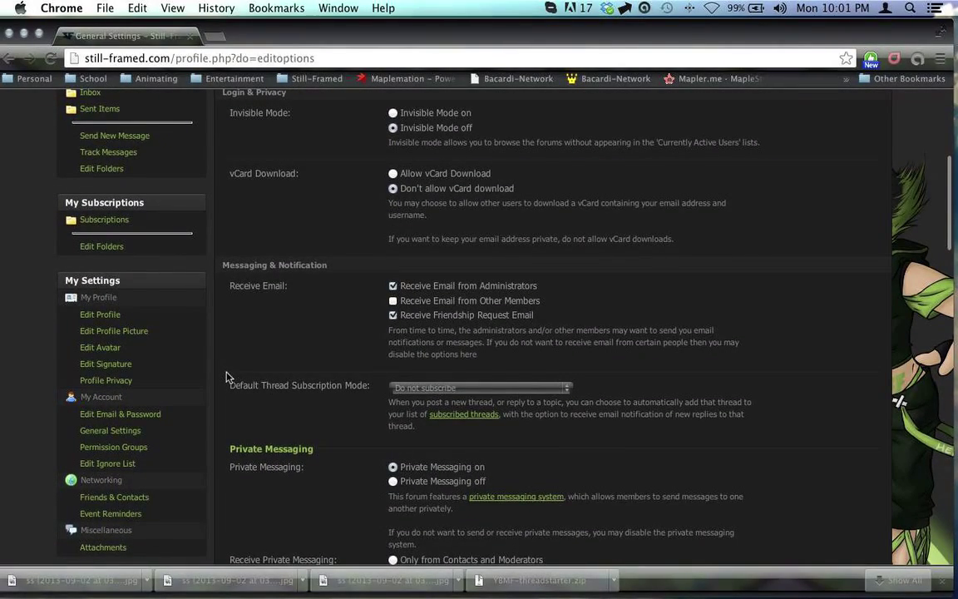
scroll(226, 376, "down", 1)
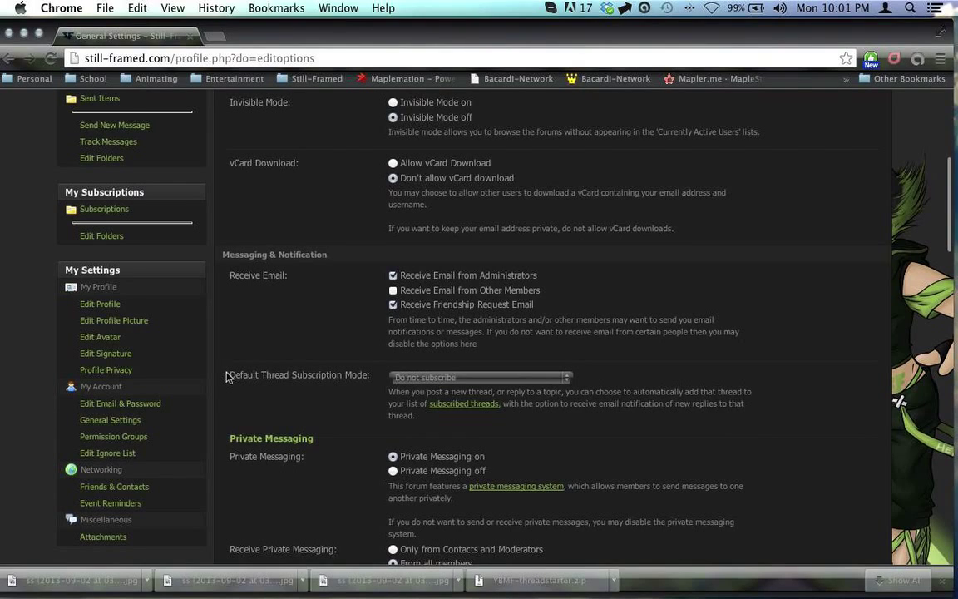
scroll(226, 377, "down", 3)
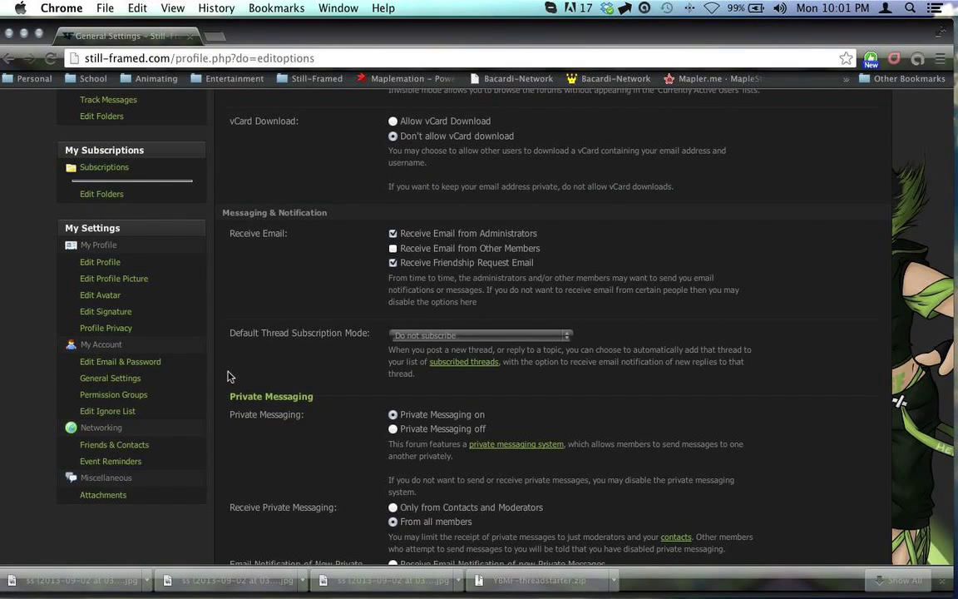
scroll(239, 373, "down", 1)
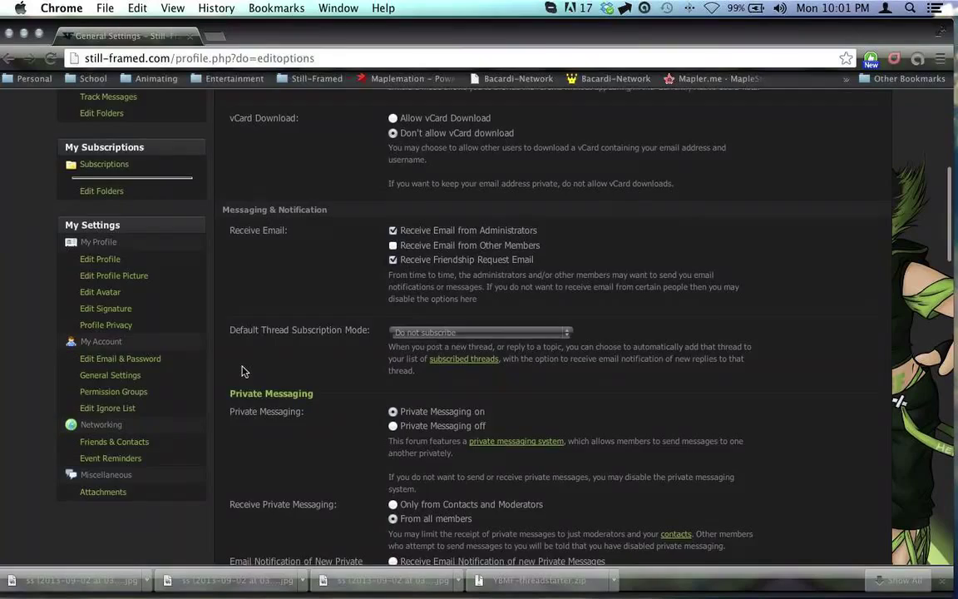
scroll(243, 370, "down", 2)
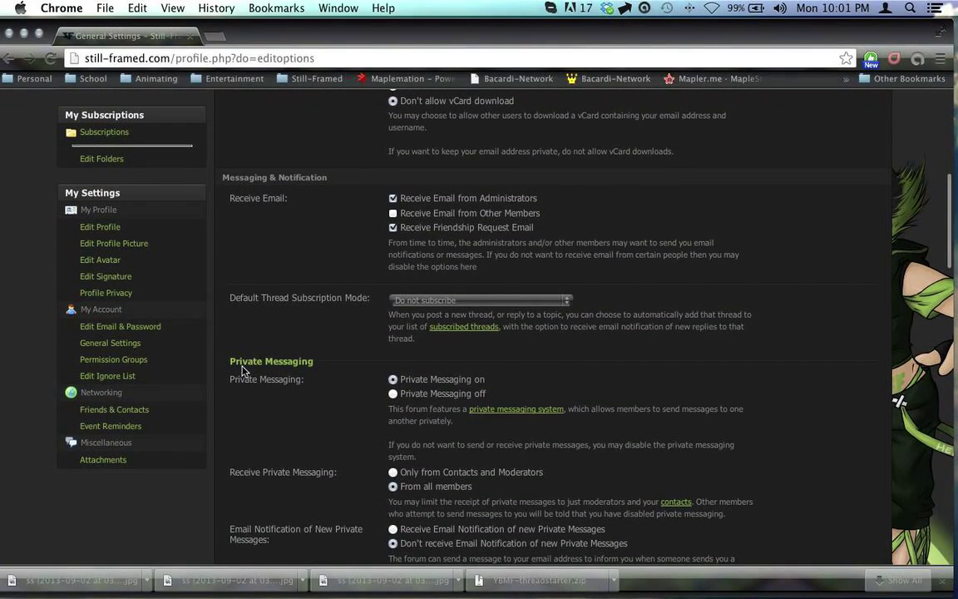
scroll(245, 370, "down", 5)
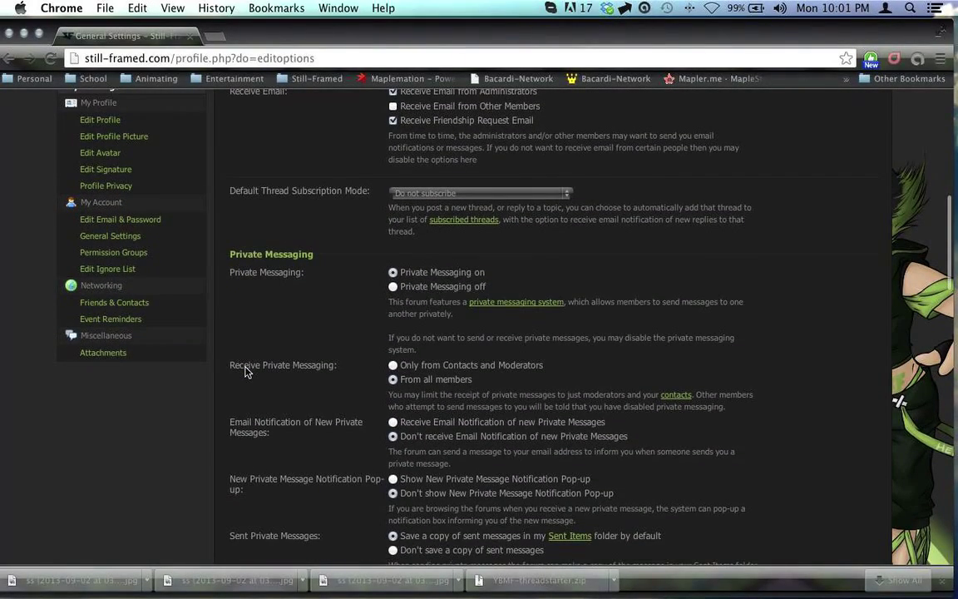
scroll(246, 370, "down", 4)
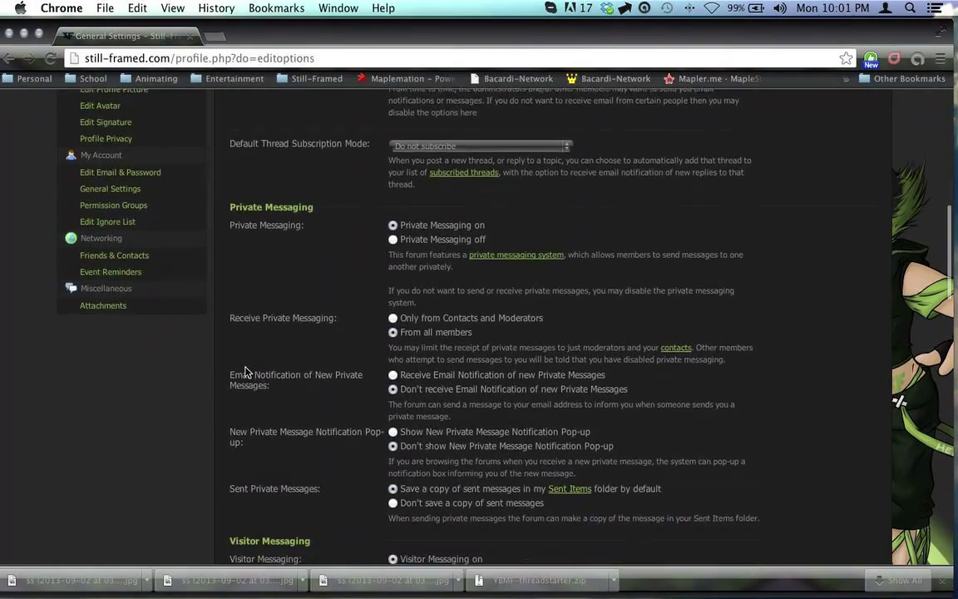
scroll(245, 371, "down", 6)
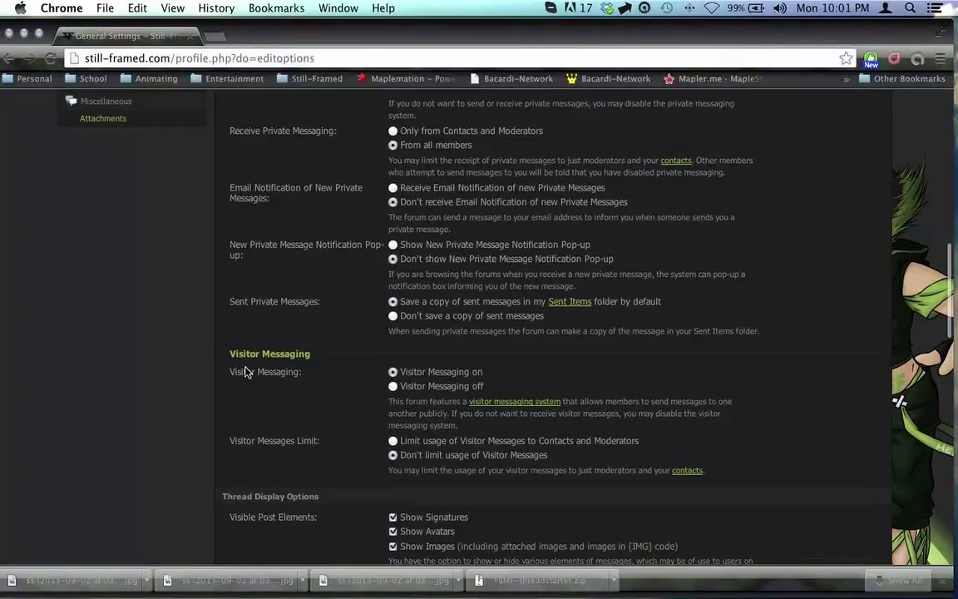
scroll(246, 370, "down", 8)
scroll(247, 372, "down", 6)
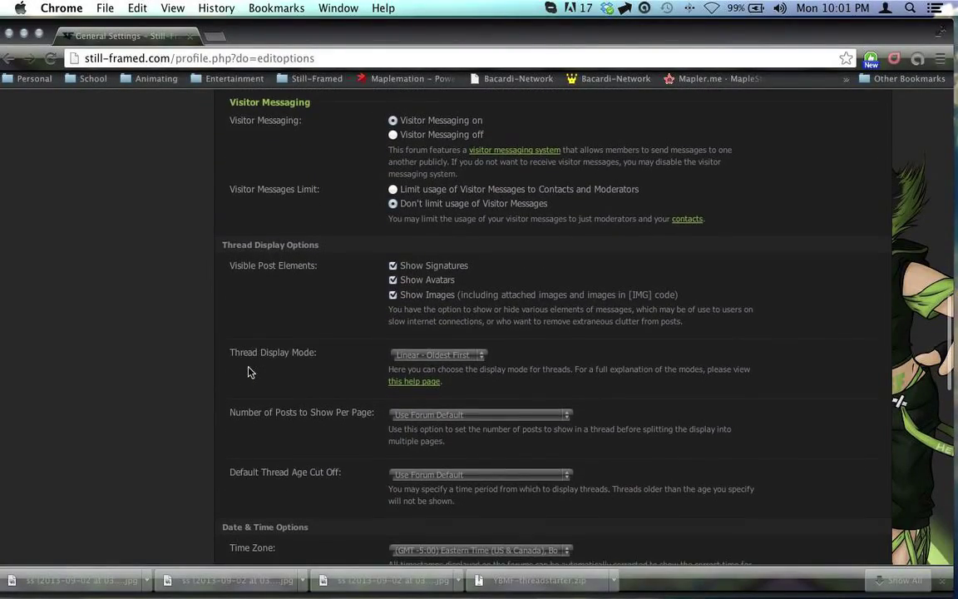
scroll(247, 372, "up", 6)
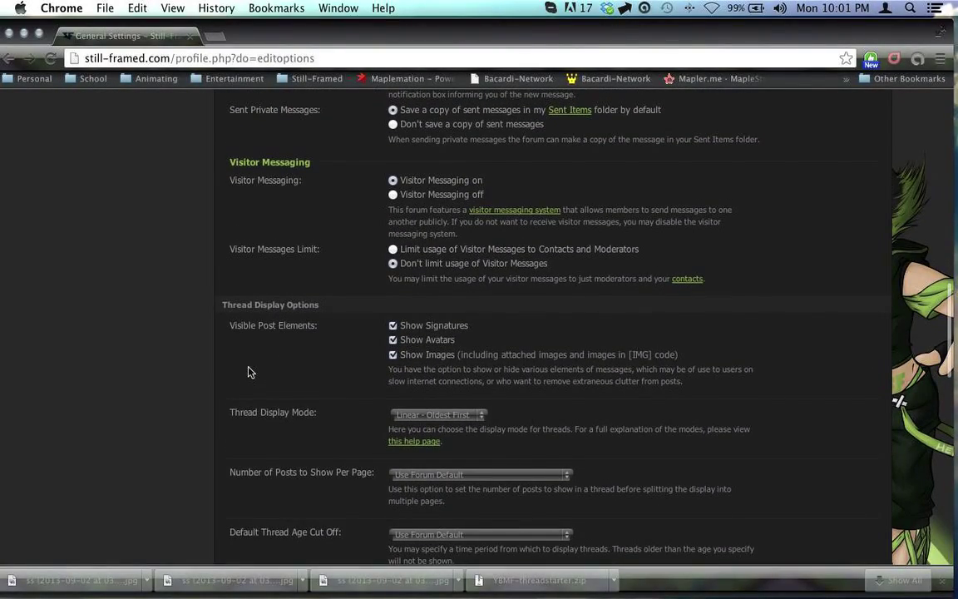
scroll(247, 371, "down", 10)
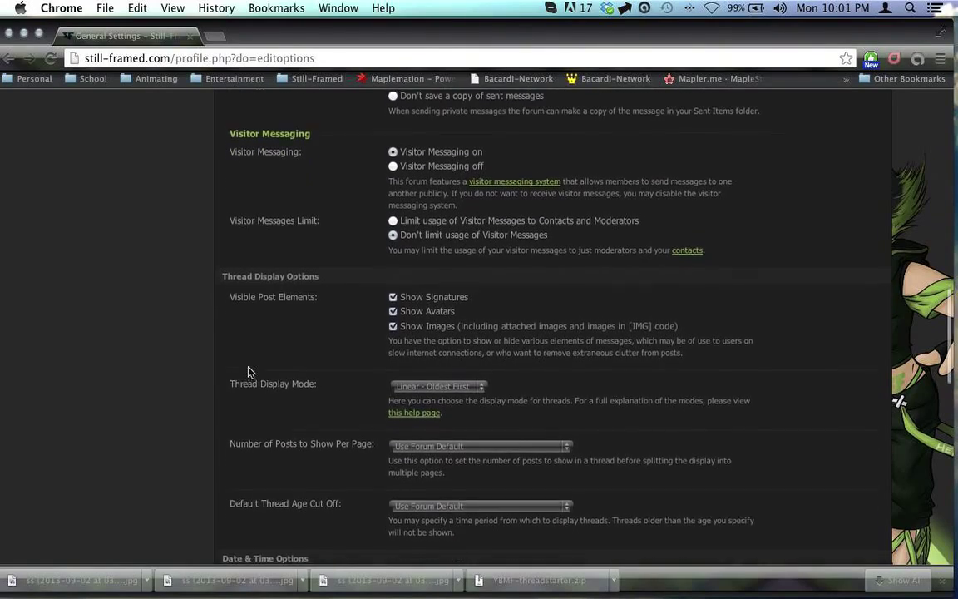
scroll(247, 371, "down", 15)
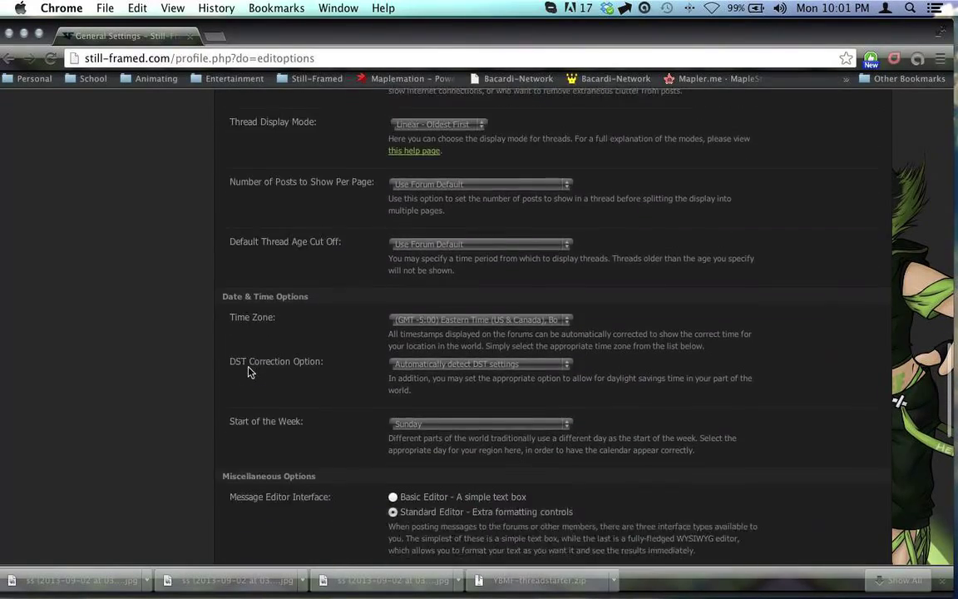
scroll(249, 372, "down", 5)
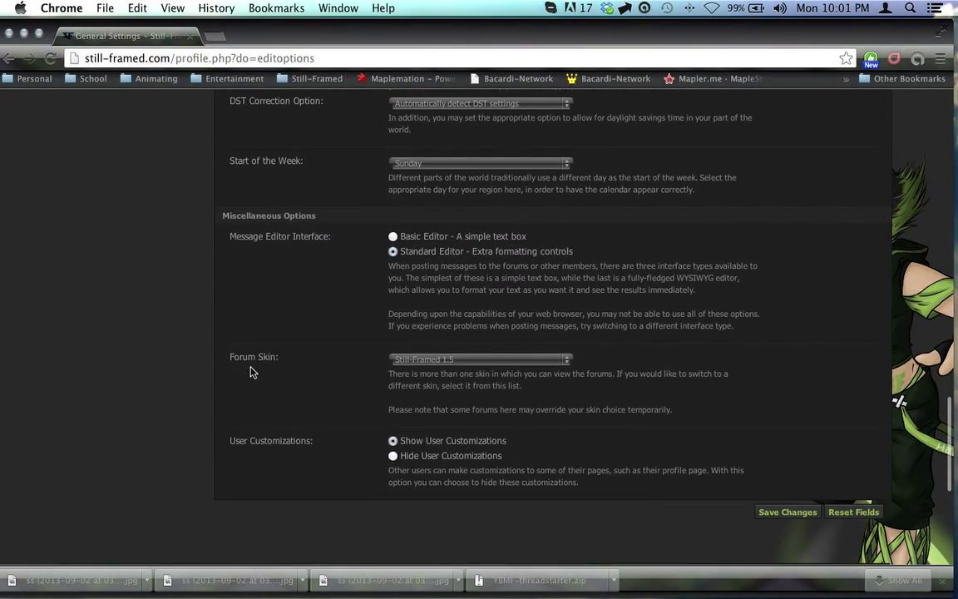
Set the Forum Skin to Vibrant Sovereignty and save the change
left_click(477, 361)
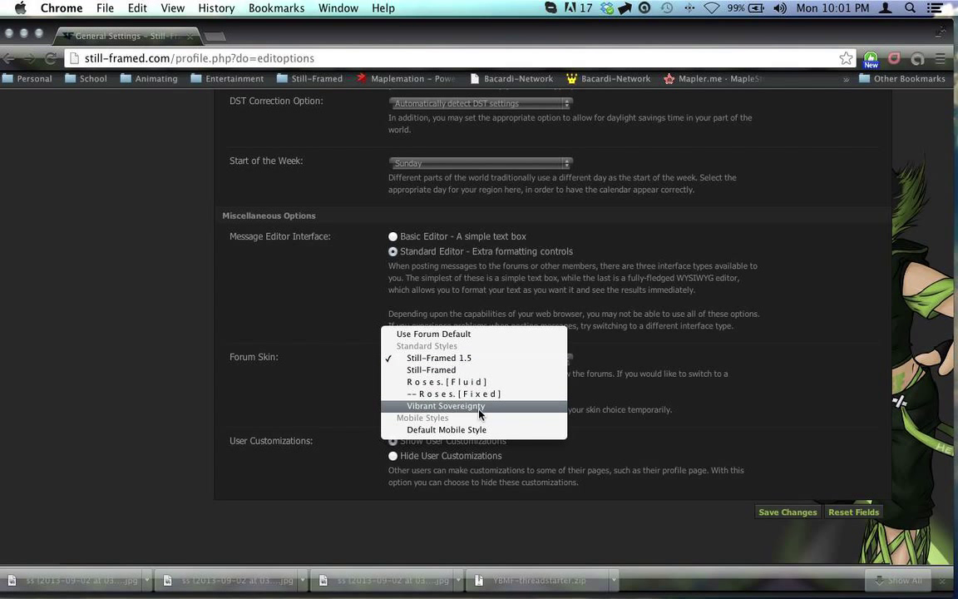
left_click(453, 405)
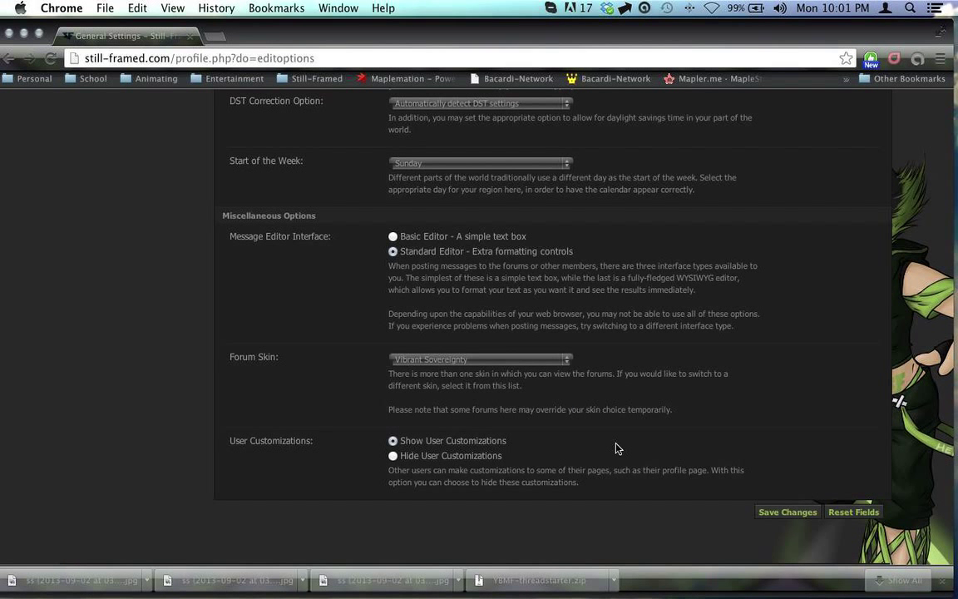
left_click(773, 512)
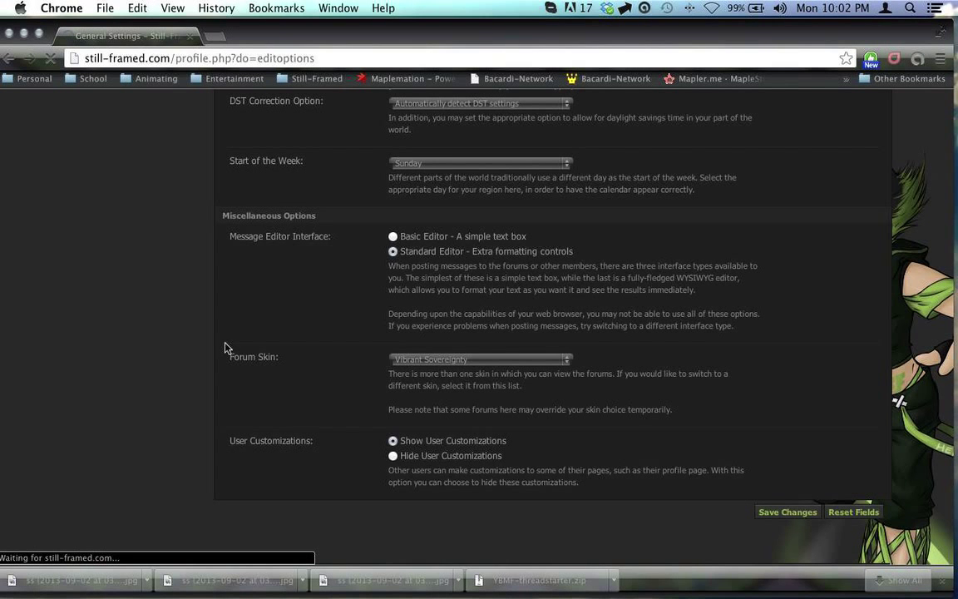
scroll(226, 347, "down", 1)
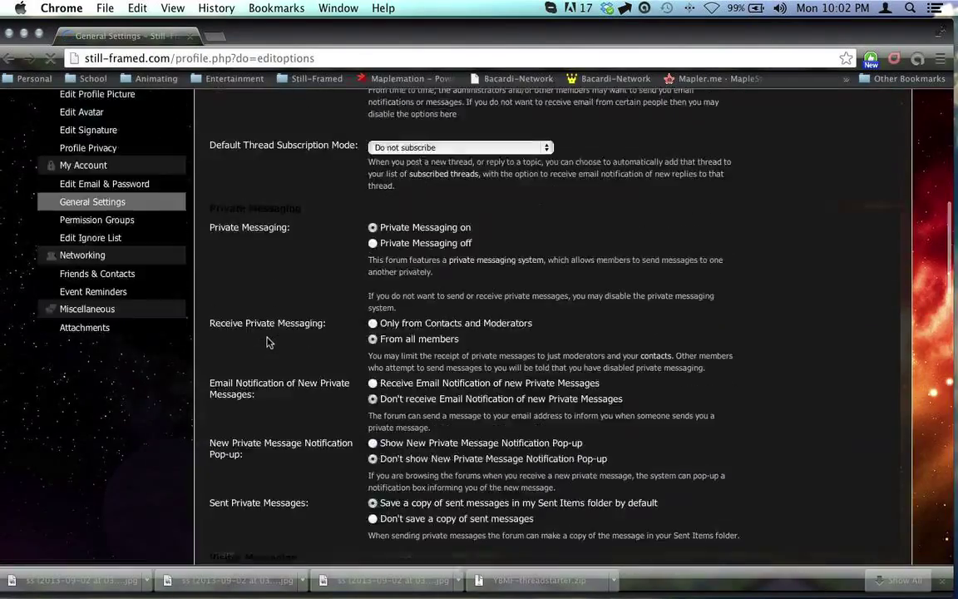
Apply the Roses [Fluid] style from the footer's Quick Style Chooser and return to forum.php
scroll(267, 339, "down", 15)
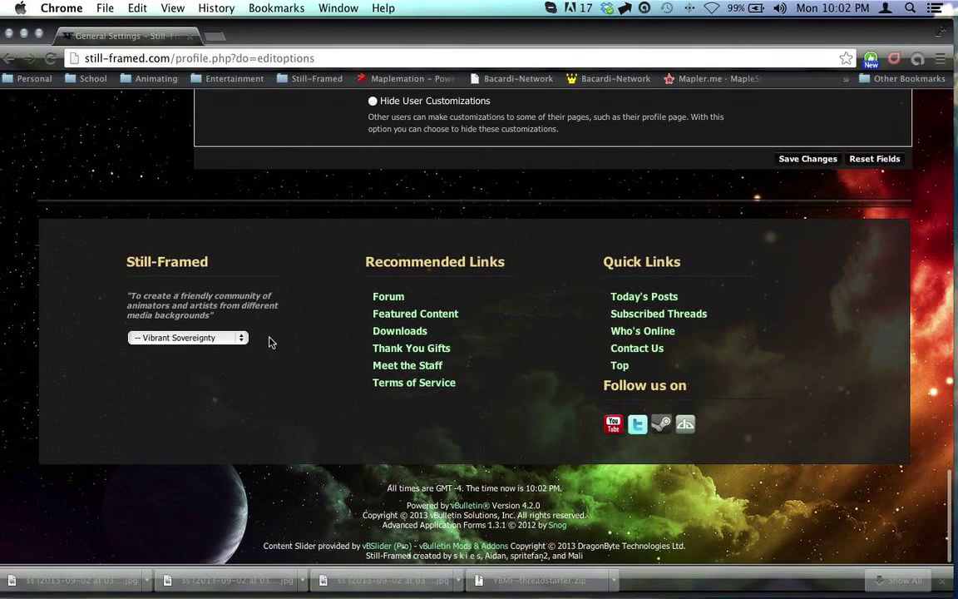
scroll(307, 340, "up", 2)
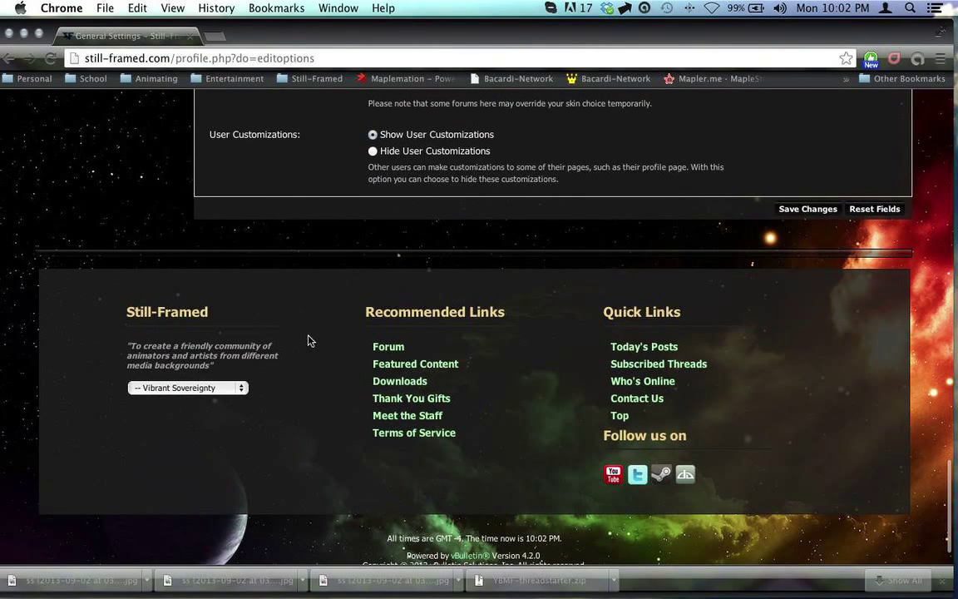
left_click(227, 396)
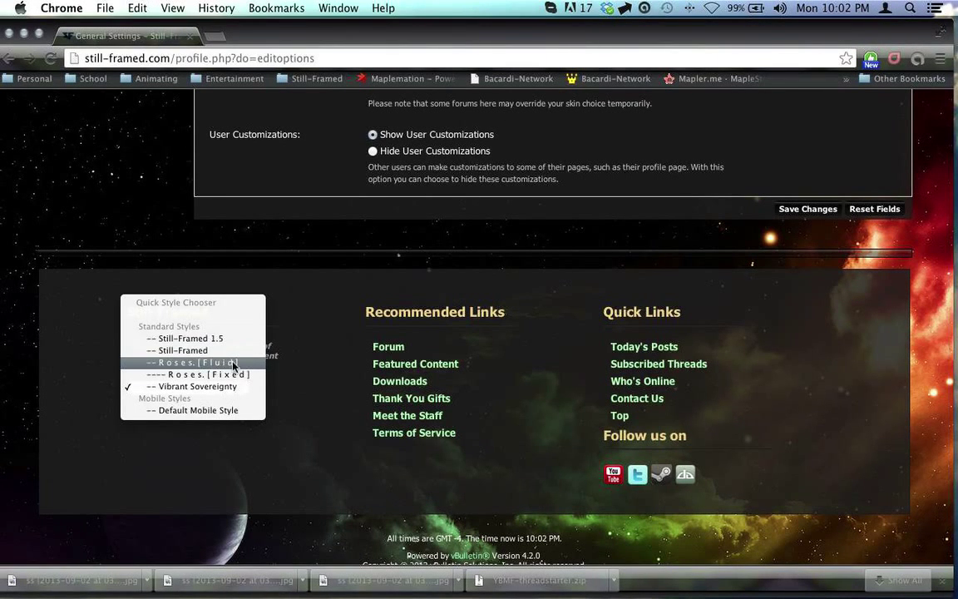
left_click(229, 366)
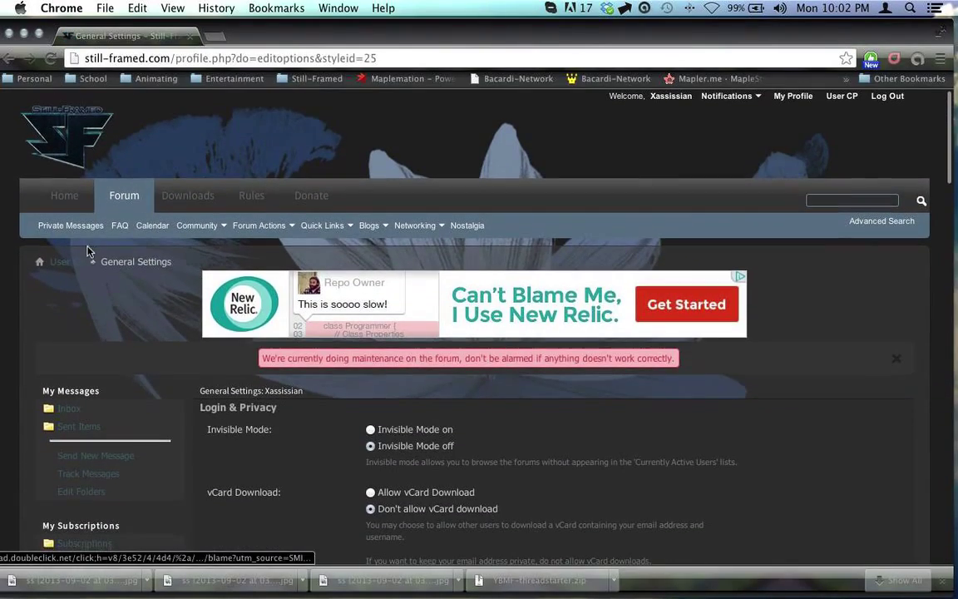
left_click(69, 163)
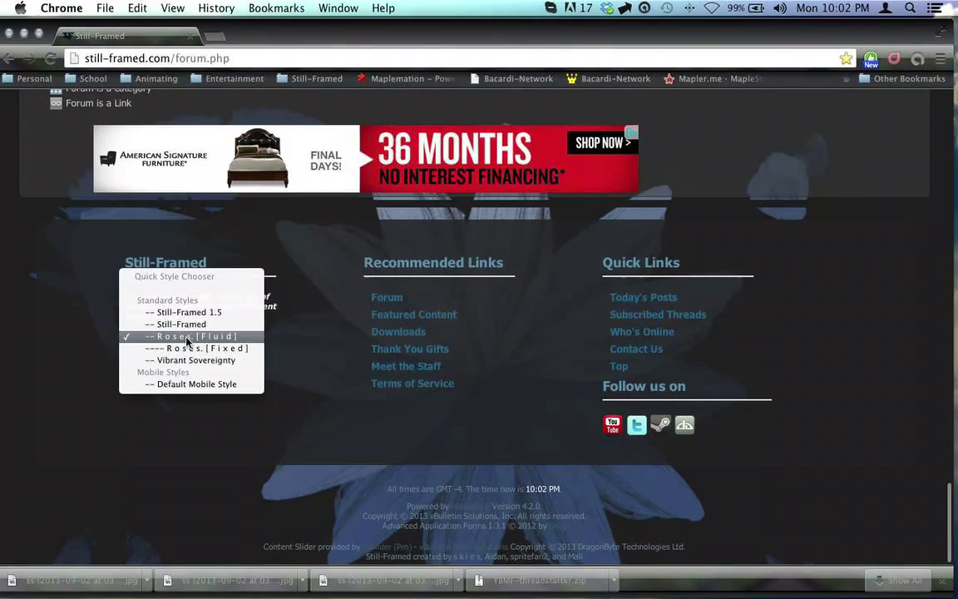
key("Escape")
key("space")
Dismiss the style list and scroll through the Roses-styled forum sections up to the ChatBox
left_click(290, 342)
scroll(290, 343, "up", 10)
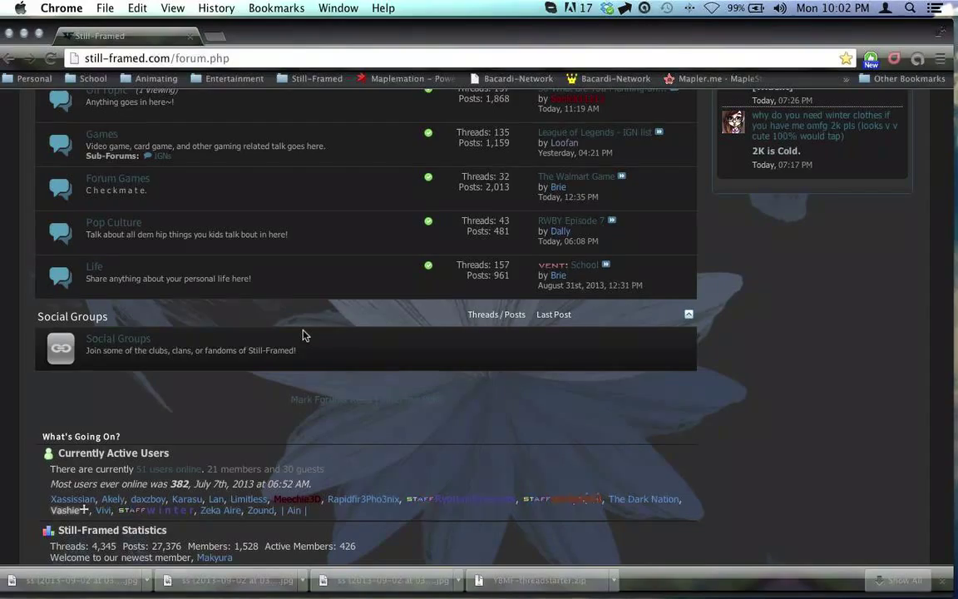
scroll(303, 338, "up", 5)
scroll(303, 338, "up", 15)
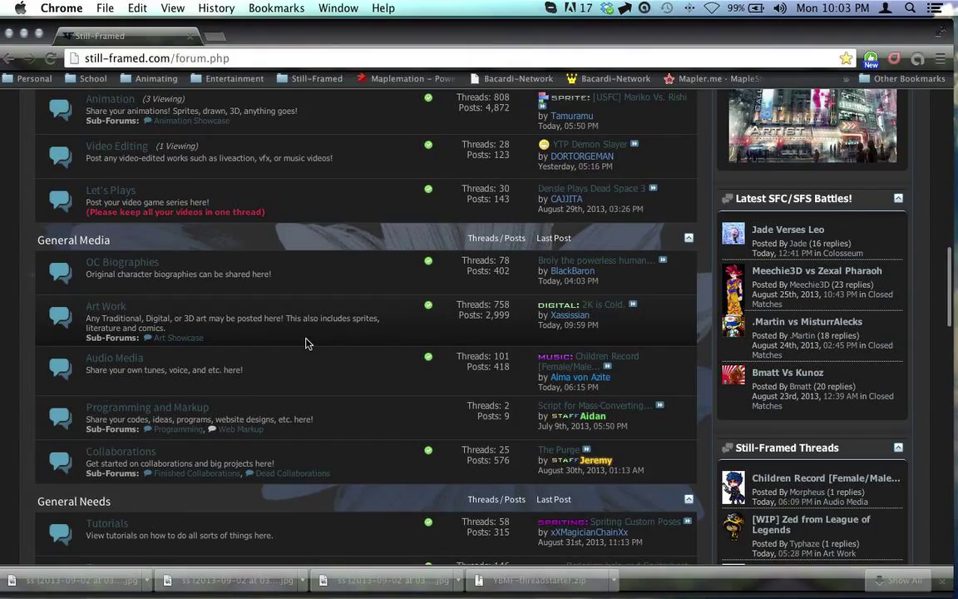
scroll(305, 342, "up", 13)
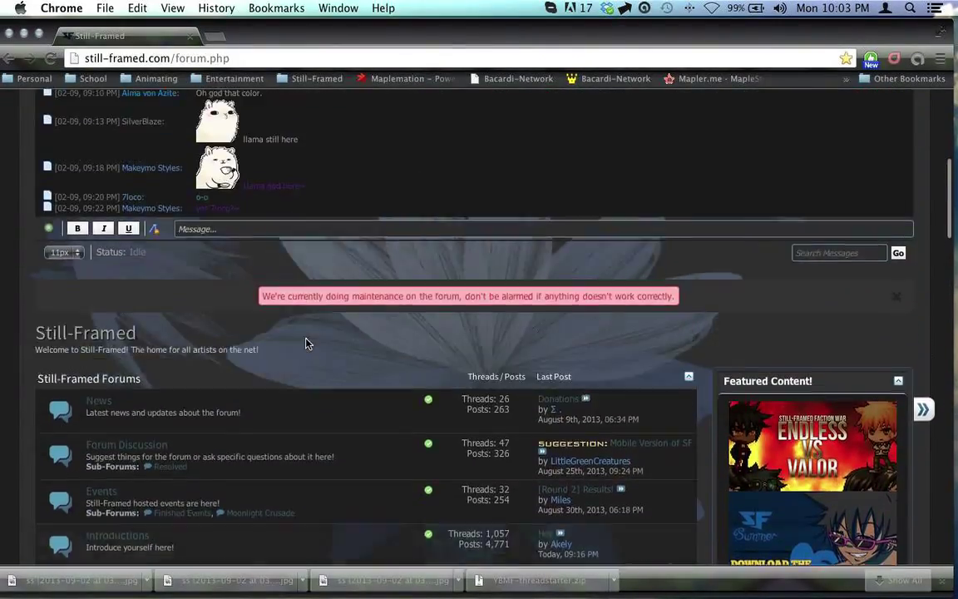
scroll(305, 343, "up", 4)
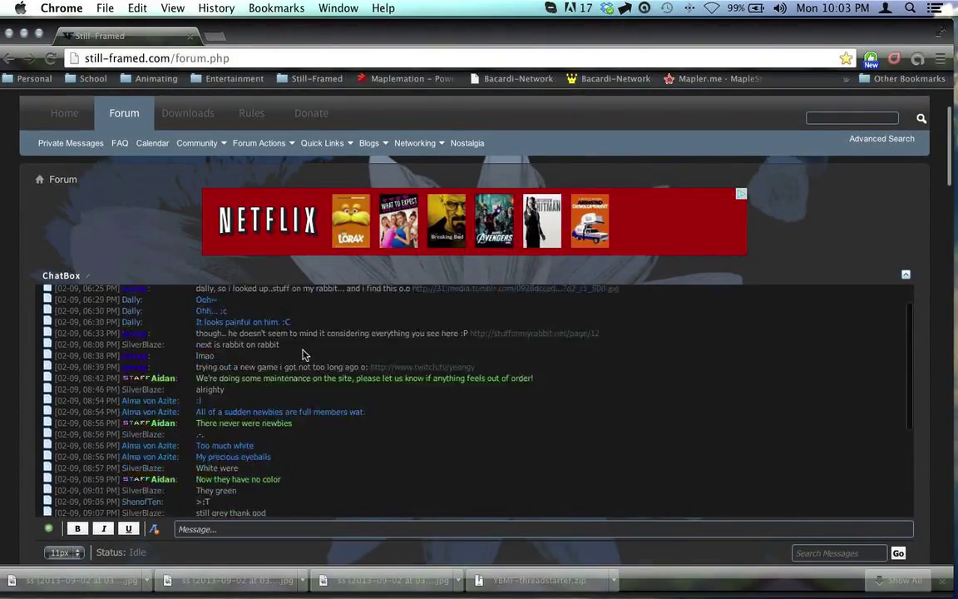
scroll(306, 352, "down", 11)
scroll(309, 356, "down", 20)
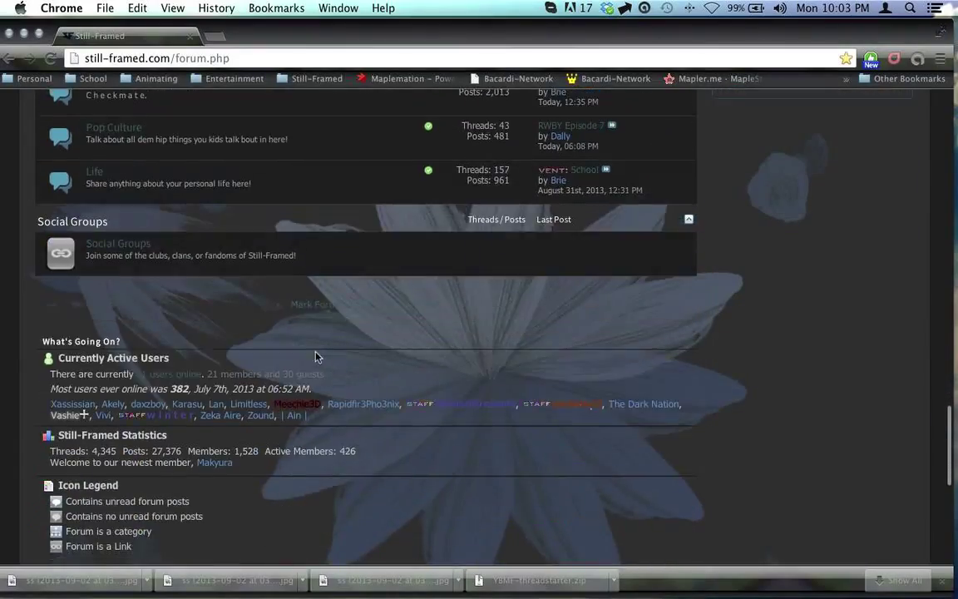
scroll(315, 357, "up", 10)
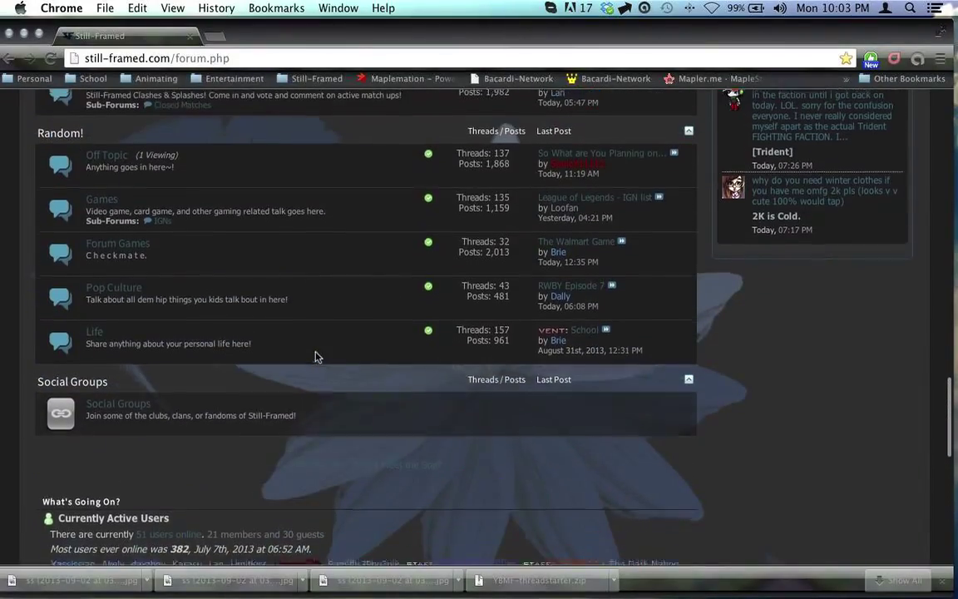
scroll(315, 357, "up", 6)
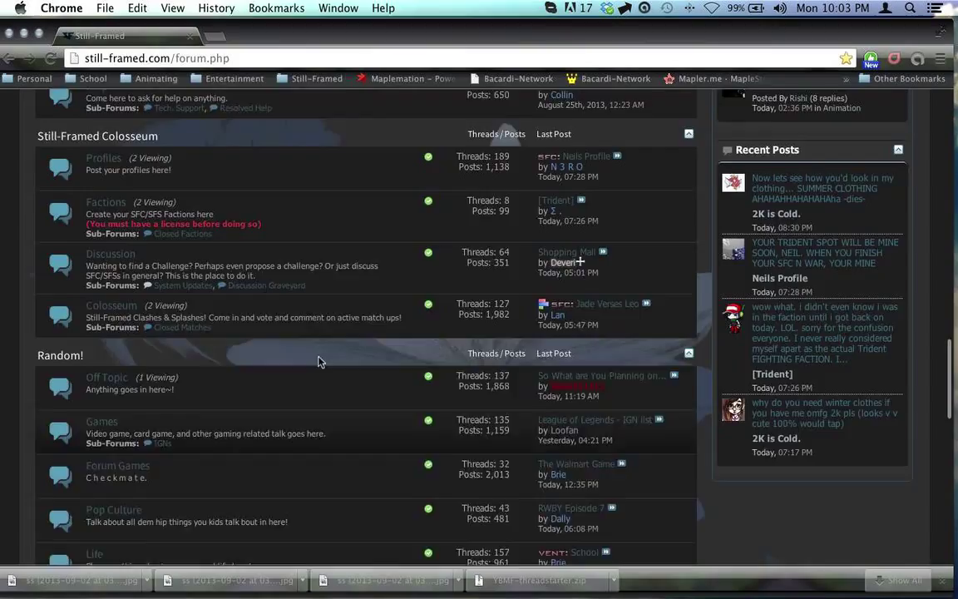
scroll(250, 333, "up", 1)
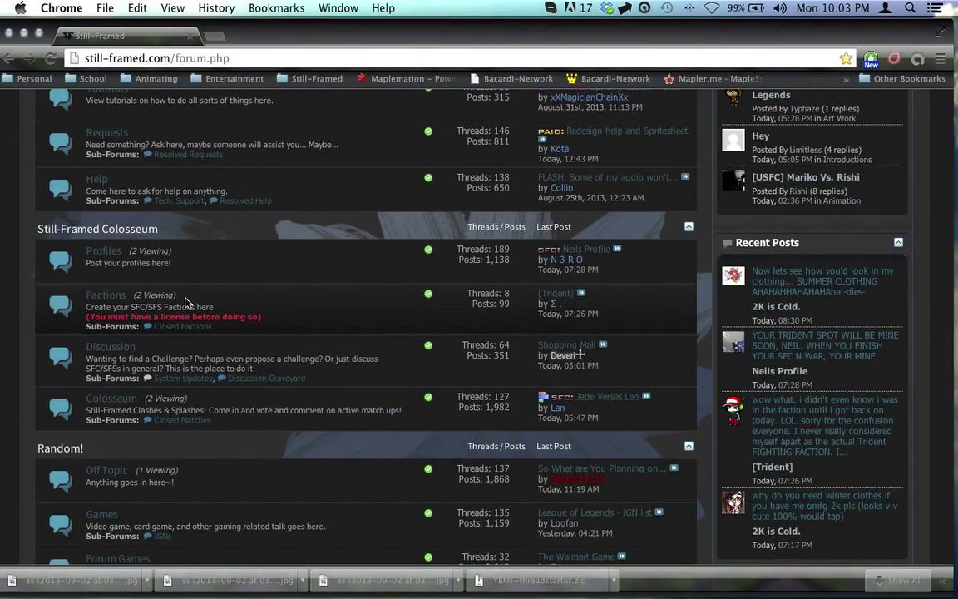
scroll(184, 303, "up", 8)
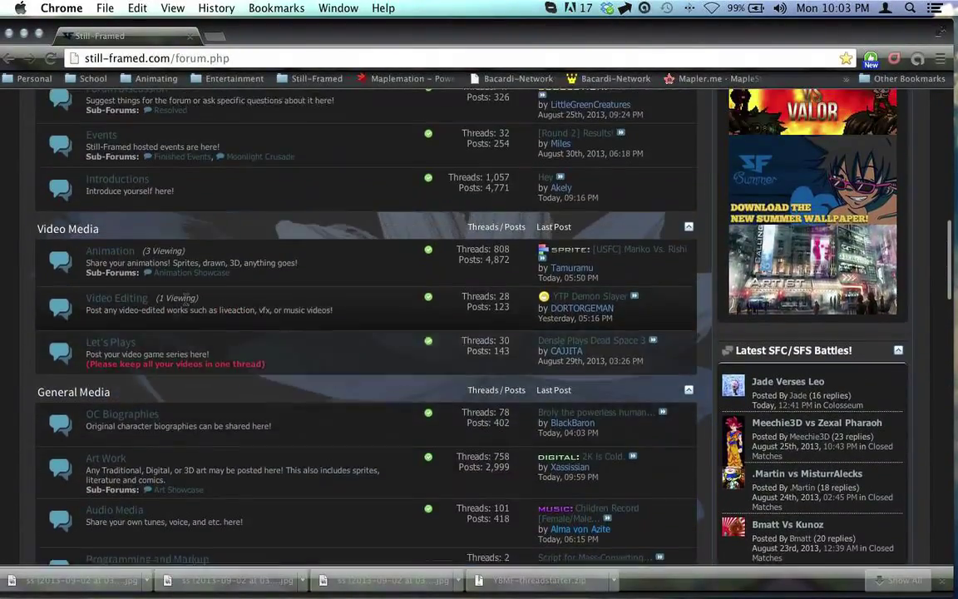
scroll(185, 304, "up", 3)
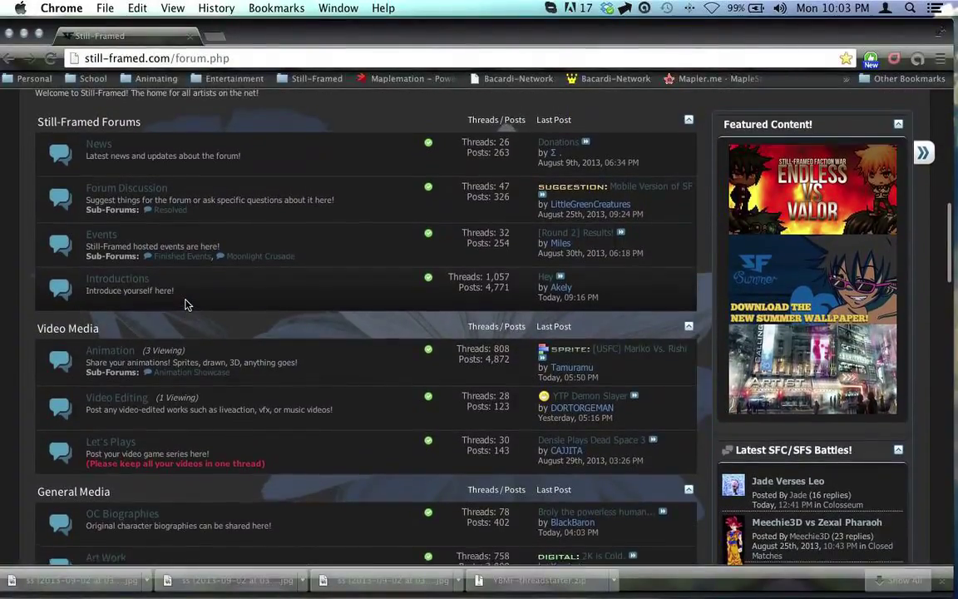
scroll(184, 304, "up", 10)
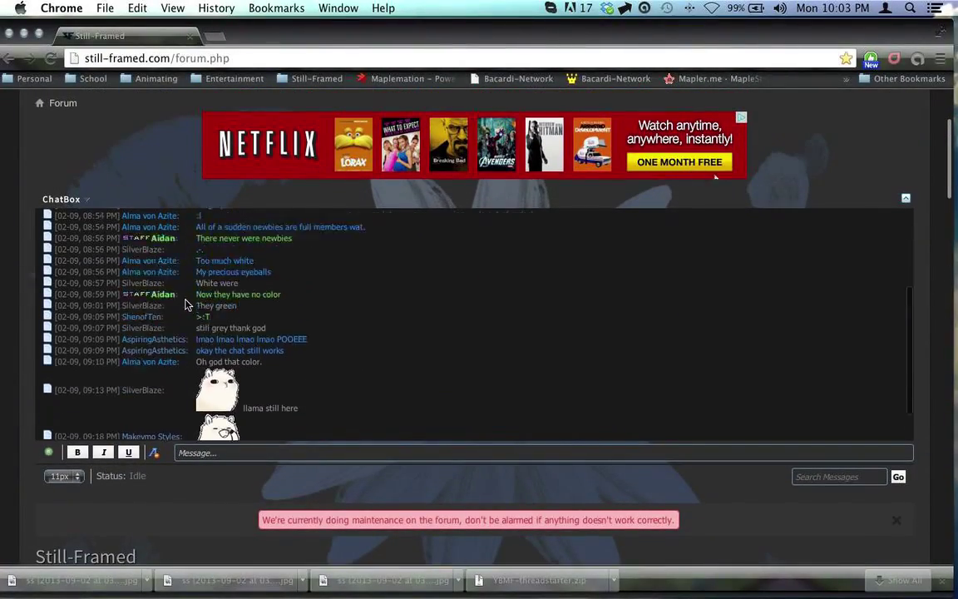
scroll(185, 304, "up", 3)
scroll(11, 297, "up", 4)
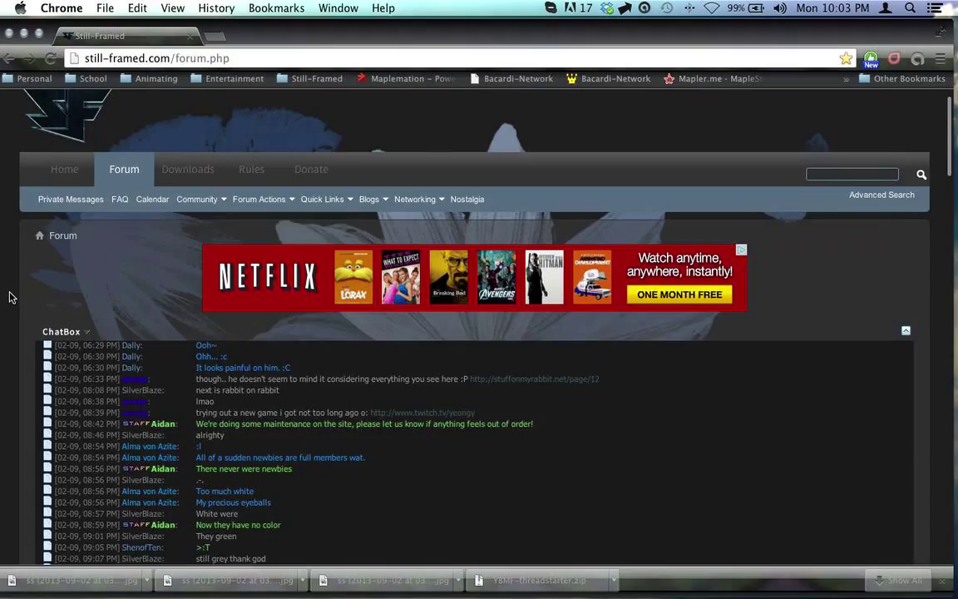
scroll(11, 297, "up", 1)
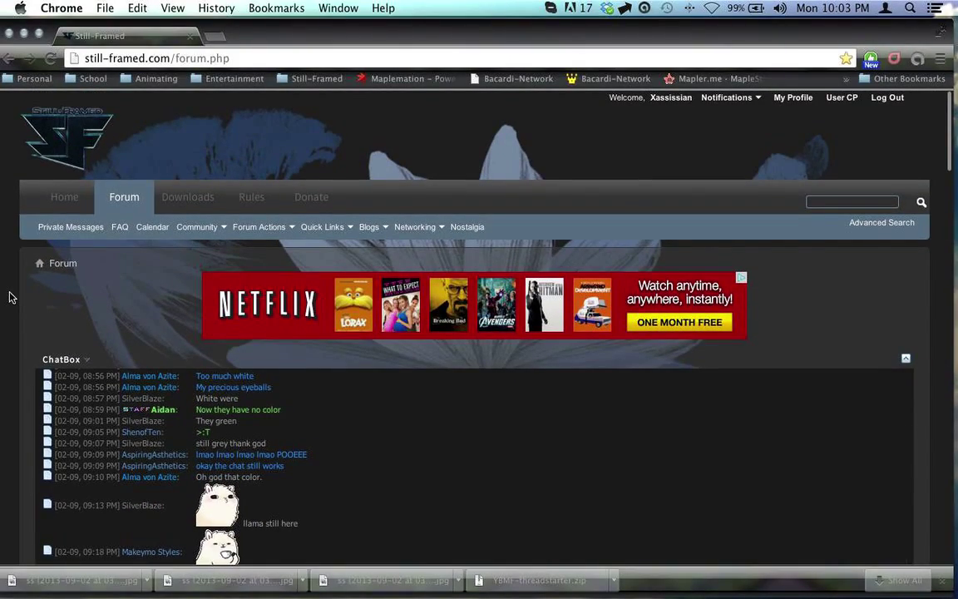
scroll(11, 297, "down", 4)
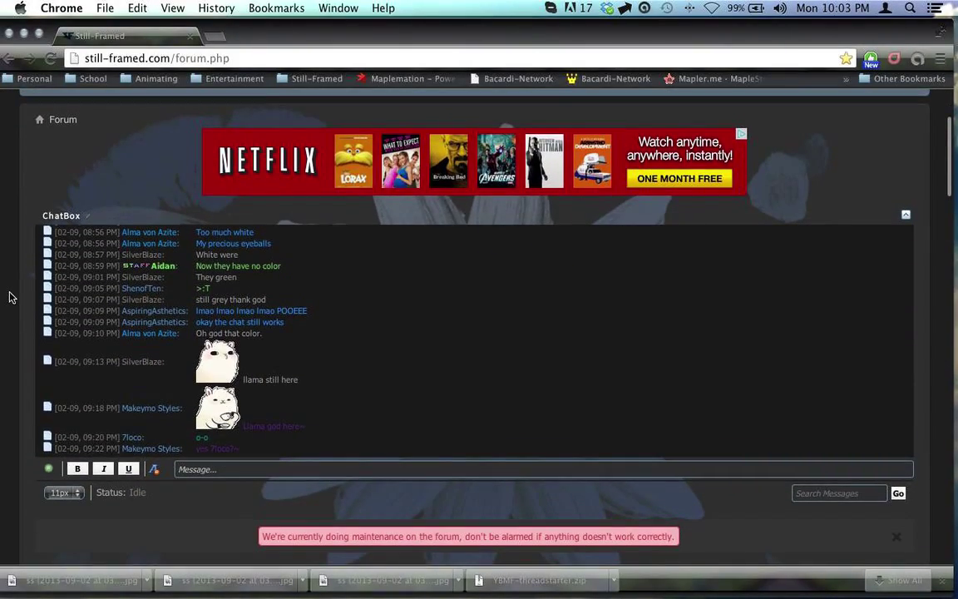